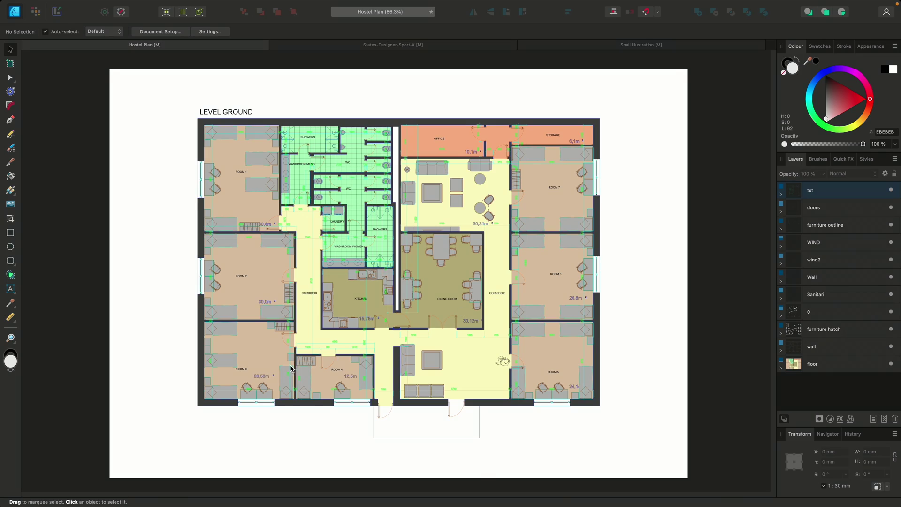
- Zoom in on Room 3 and Room 4 of the Hostel Plan to about 267%
{"action": "scroll", "coordinate": [316, 356], "scroll_direction": "up", "scroll_amount": 3}
{"action": "scroll", "coordinate": [316, 357], "scroll_direction": "up", "scroll_amount": 4}
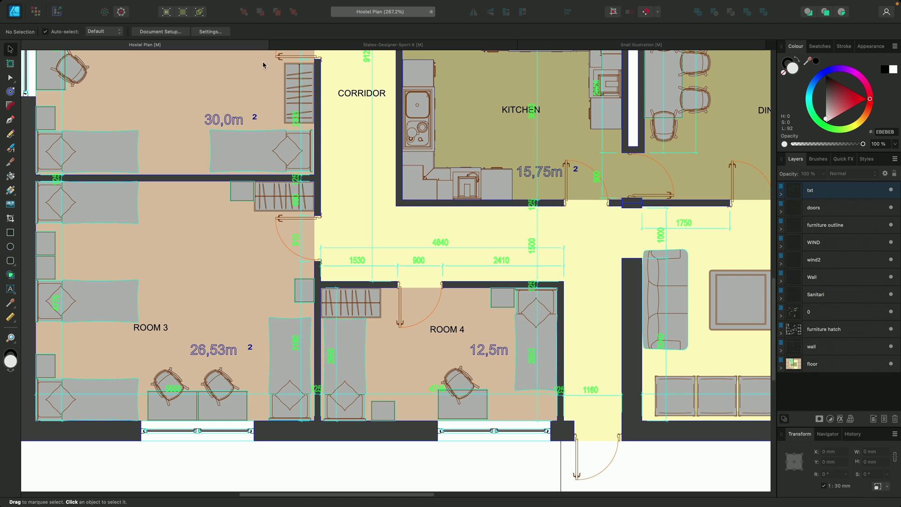
- Browse Select > Select Same, then show the States panel from the Window menu
{"action": "mouse_move", "coordinate": [245, 4]}
{"action": "left_click", "coordinate": [208, 5]}
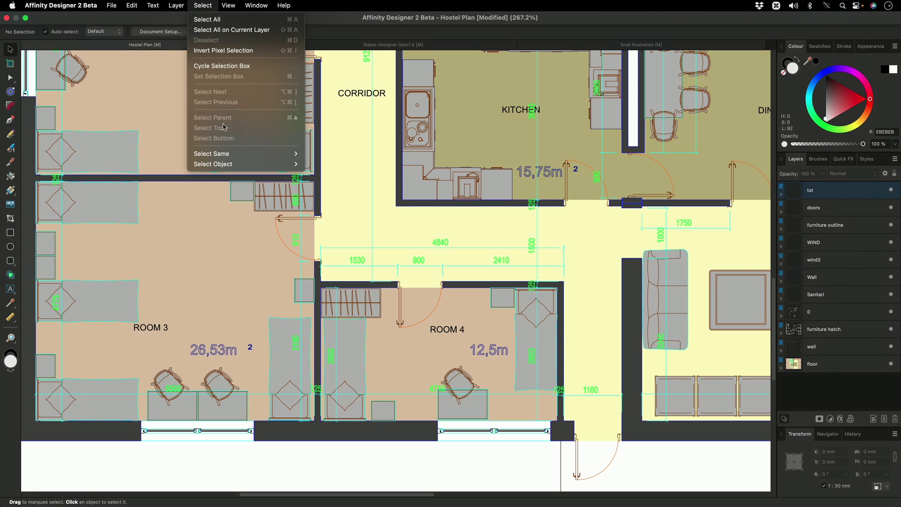
{"action": "mouse_move", "coordinate": [237, 157]}
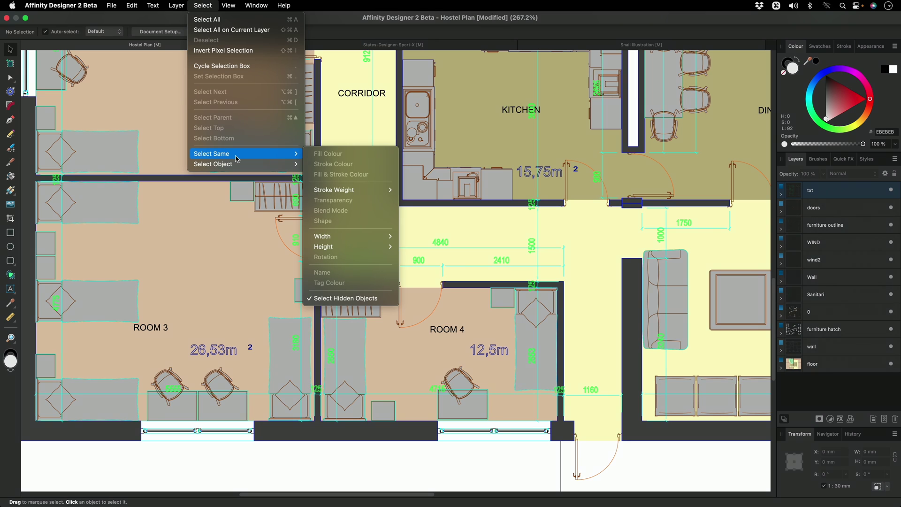
{"action": "mouse_move", "coordinate": [264, 10]}
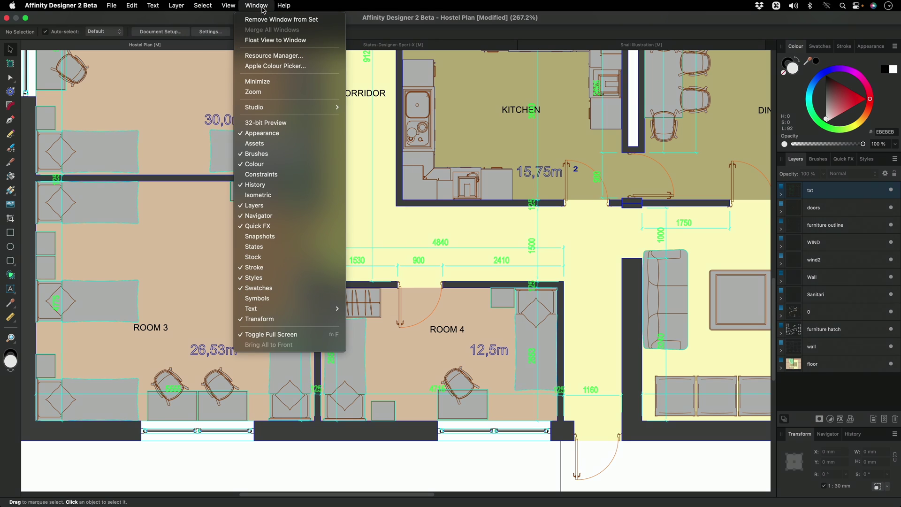
{"action": "left_click", "coordinate": [273, 248]}
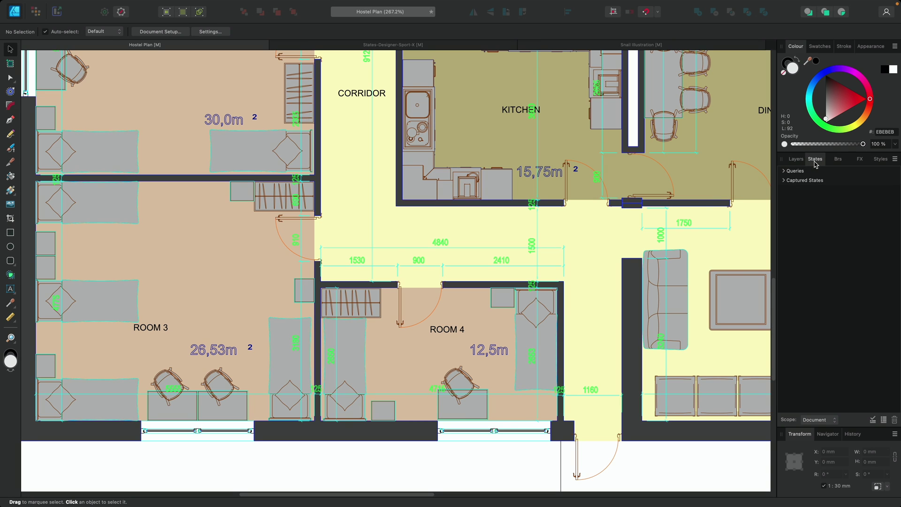
- Drag the States tab out of the right-hand dock so it floats over the floor plan
{"action": "left_click_drag", "start_coordinate": [815, 164], "coordinate": [148, 199]}
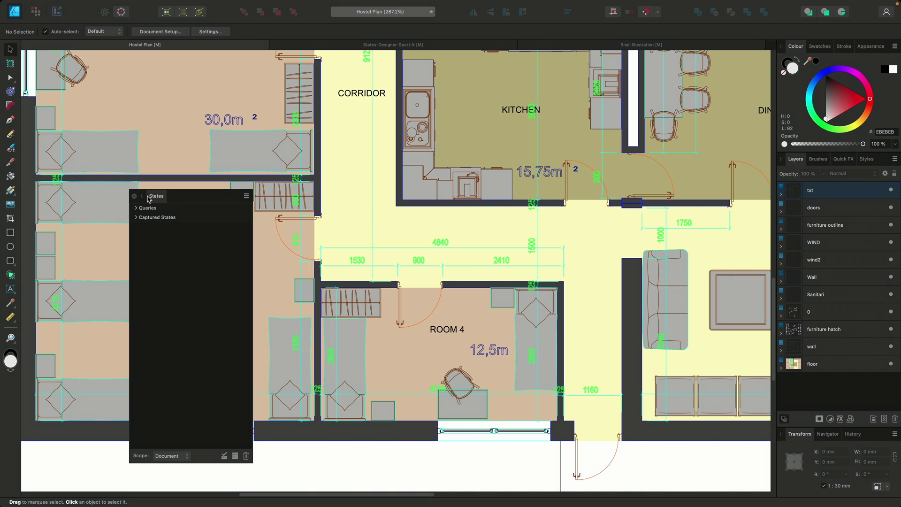
- Add a query named Text that filters by Layer type Art Text
{"action": "left_click", "coordinate": [224, 456]}
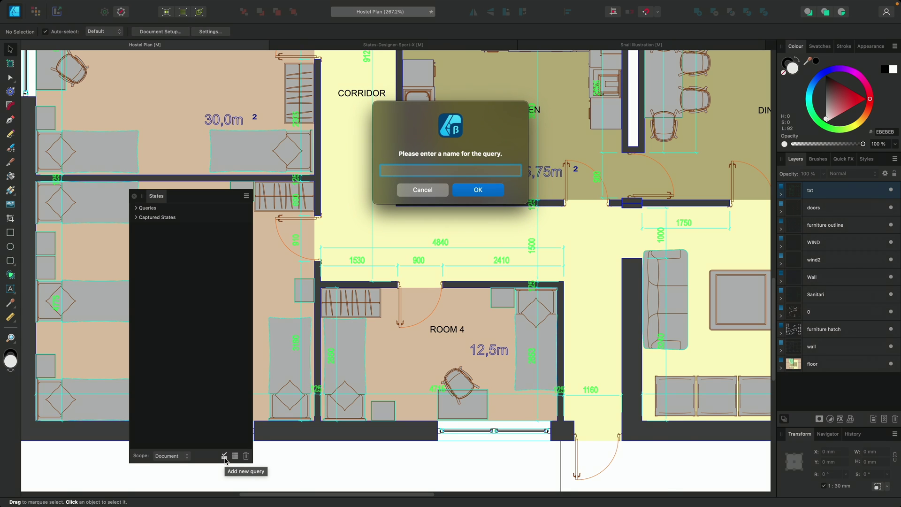
{"action": "type", "text": "Text"}
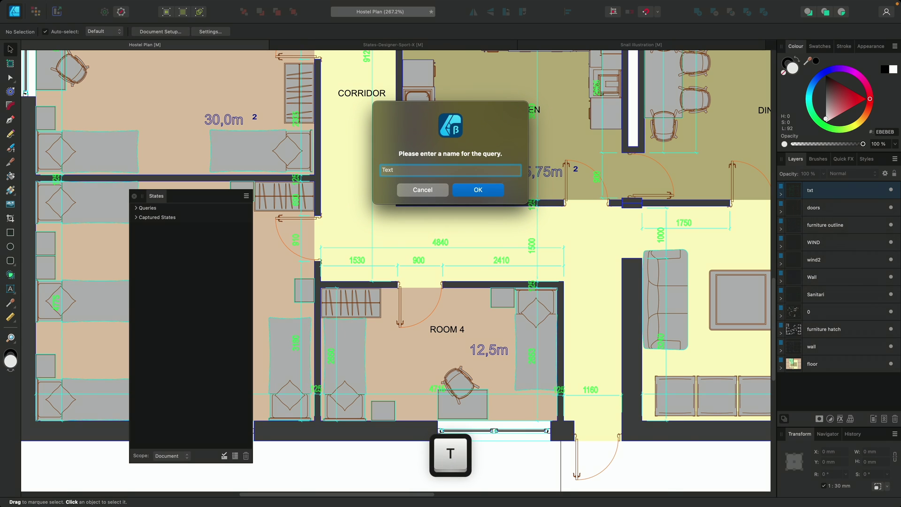
{"action": "key", "text": "Return"}
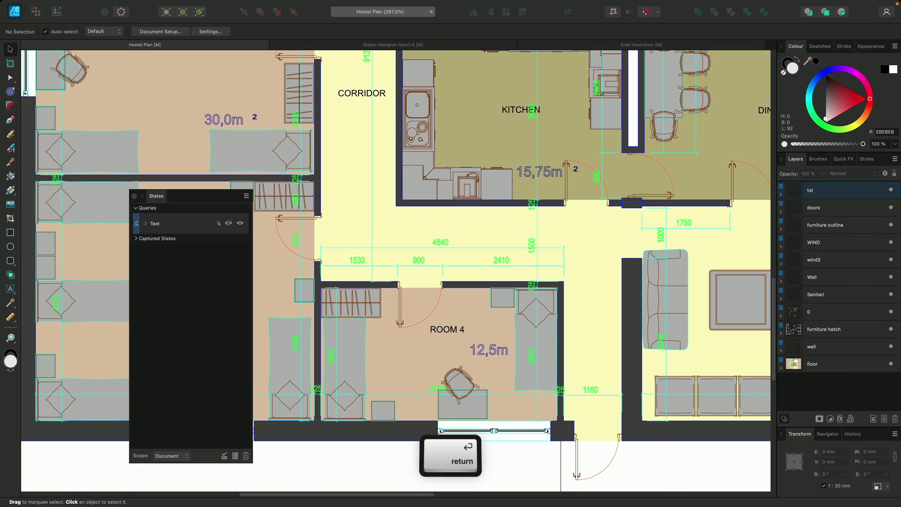
{"action": "left_click", "coordinate": [146, 224]}
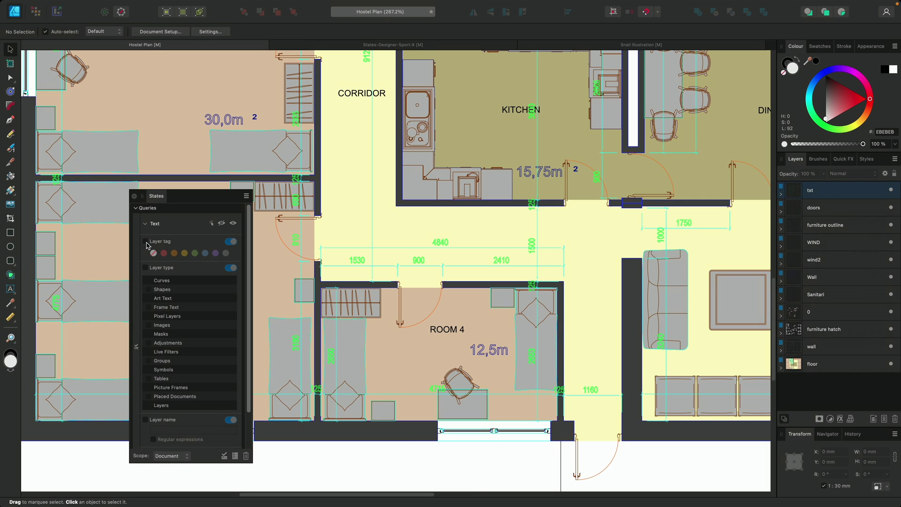
{"action": "left_click", "coordinate": [146, 268]}
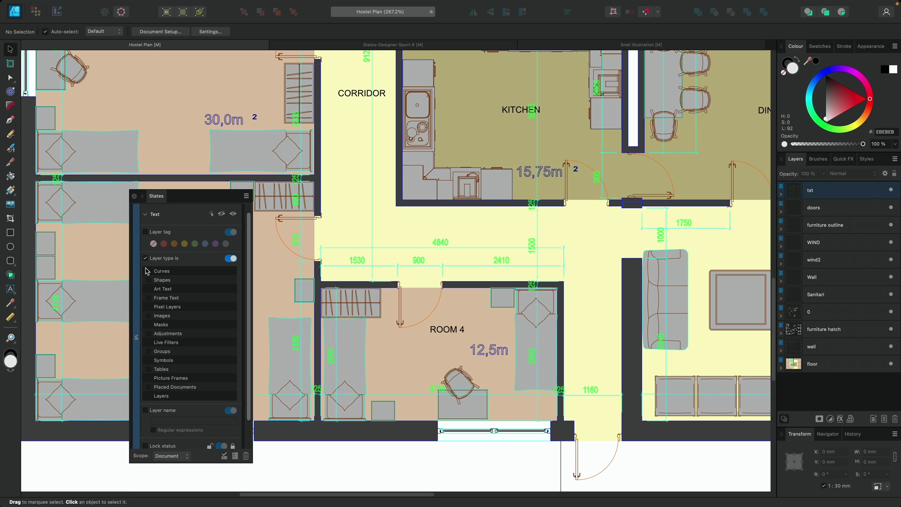
{"action": "left_click", "coordinate": [148, 288]}
- Collapse the Text query and test it by hiding, then reshowing, the plan's labels
{"action": "left_click", "coordinate": [146, 218]}
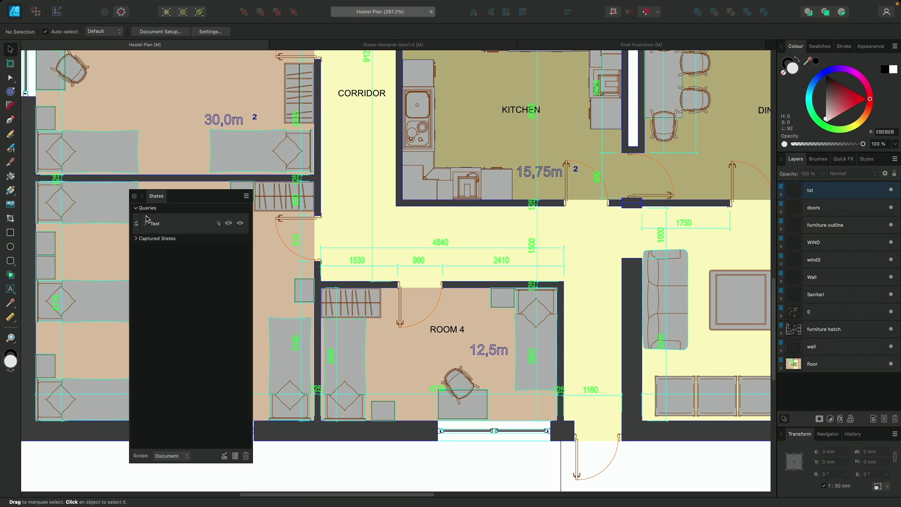
{"action": "left_click", "coordinate": [229, 224]}
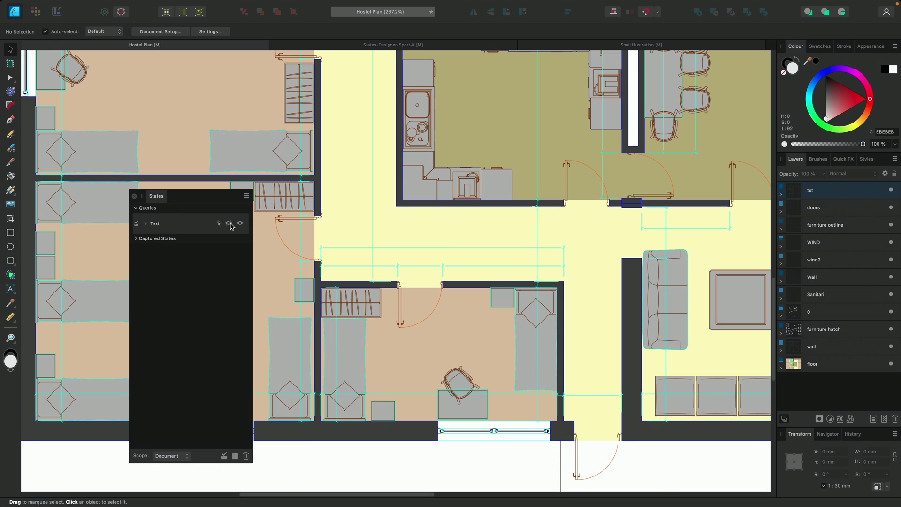
{"action": "left_click", "coordinate": [240, 224]}
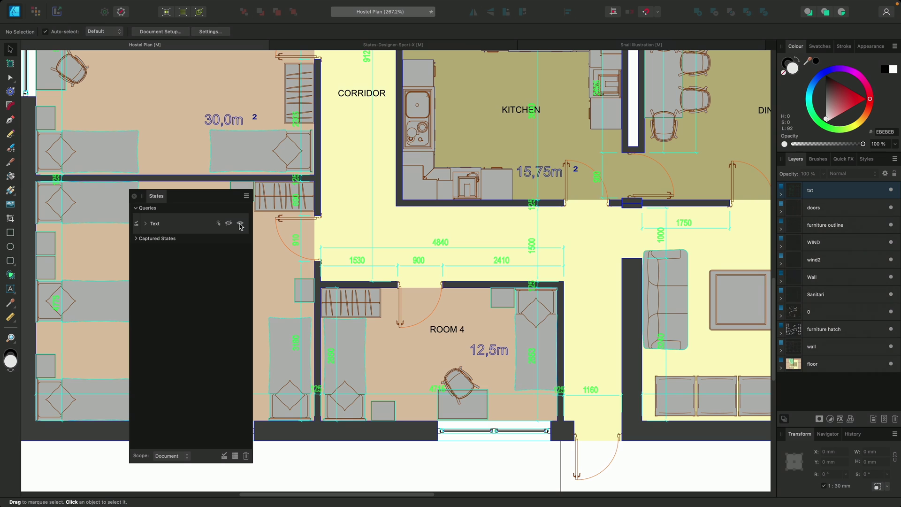
- Hide the text labels again and add a new query named Measurement Lines
{"action": "left_click", "coordinate": [229, 224]}
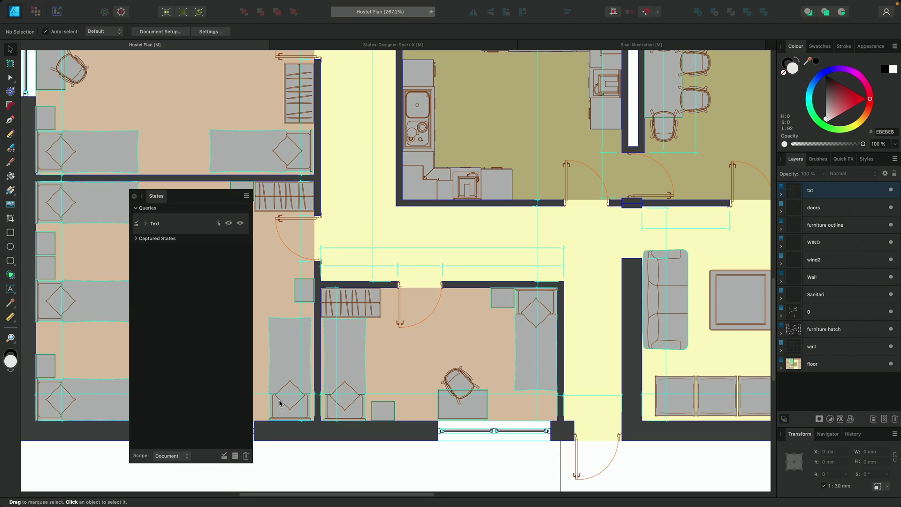
{"action": "left_click", "coordinate": [224, 456]}
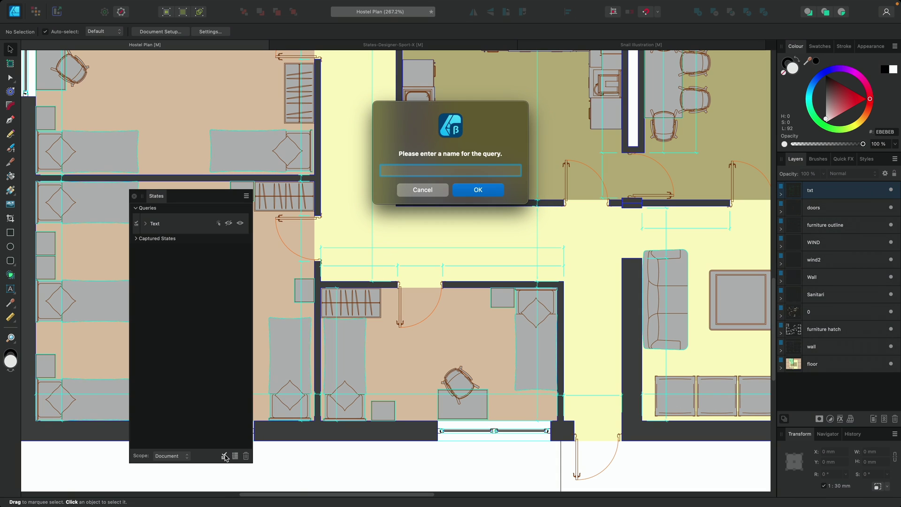
{"action": "type", "text": "Measu"}
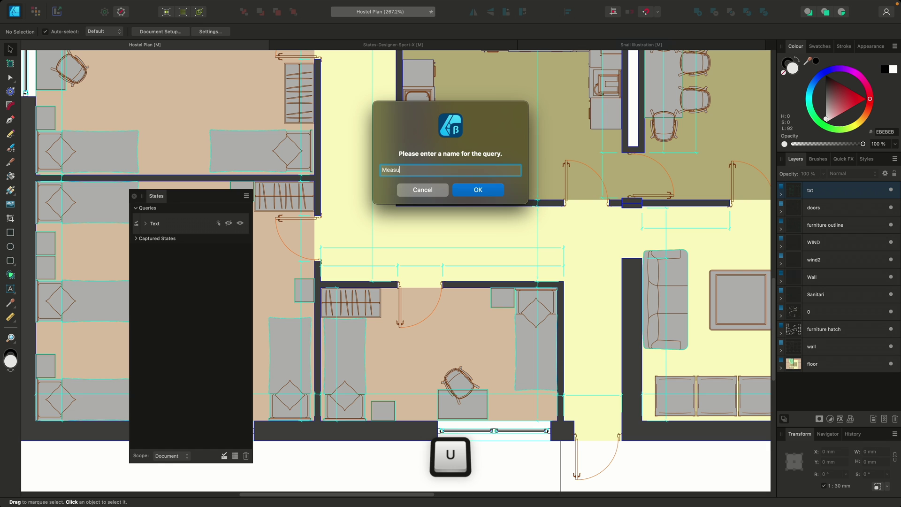
{"action": "type", "text": "rement "}
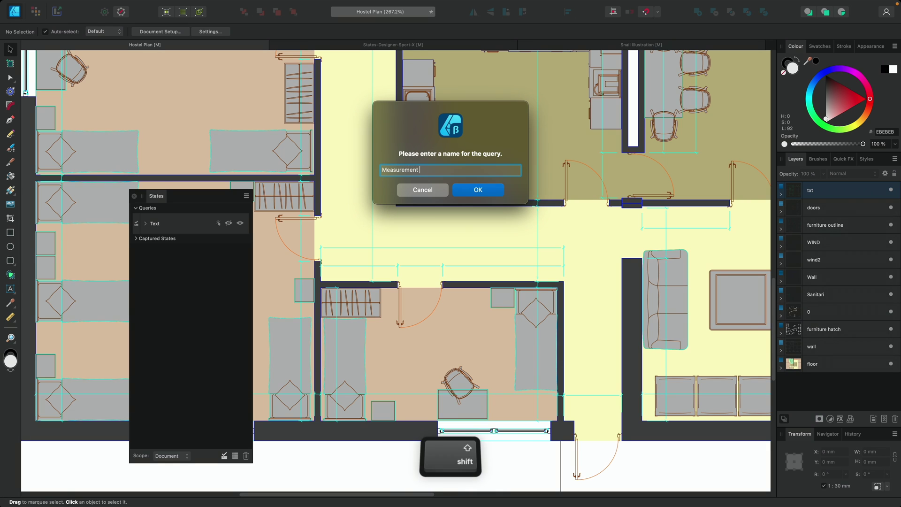
{"action": "type", "text": "Lines"}
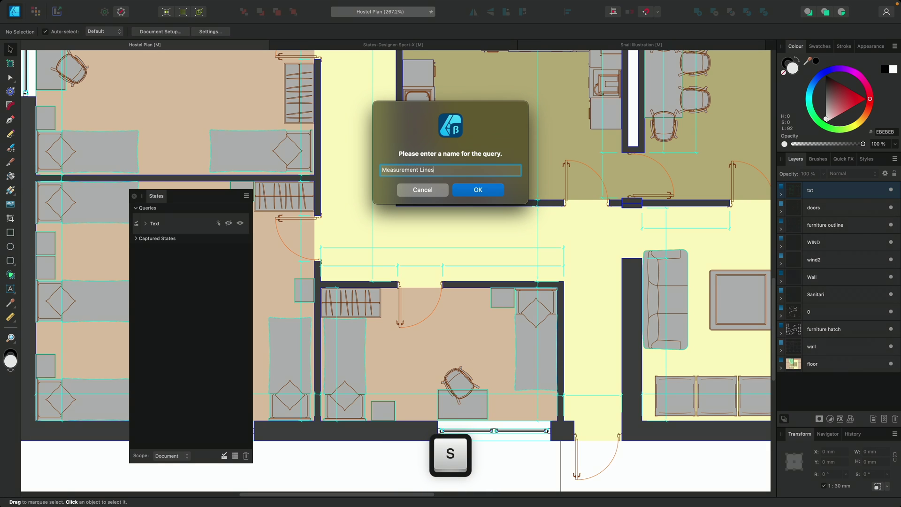
{"action": "key", "text": "Return"}
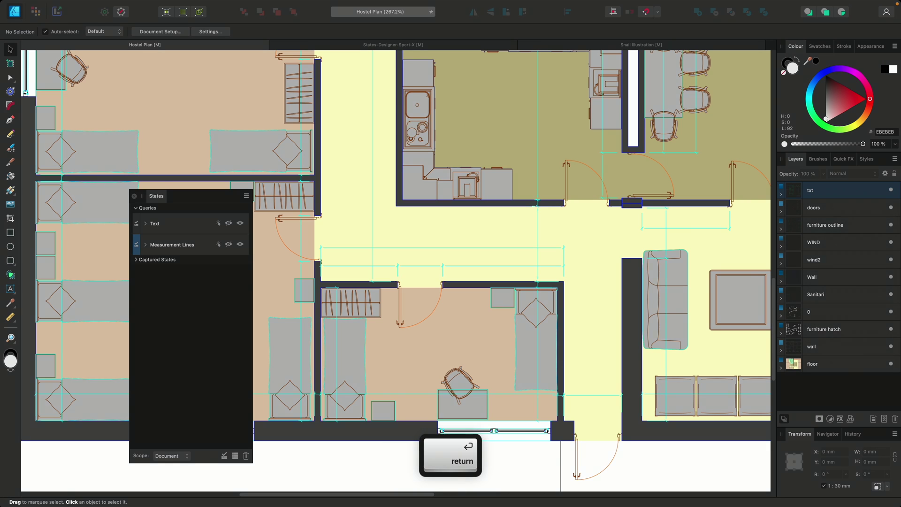
- Filter the Measurement Lines query by layer name ROTATED DIMENSION
{"action": "left_click", "coordinate": [145, 245]}
{"action": "scroll", "coordinate": [149, 302], "scroll_direction": "down", "scroll_amount": 3}
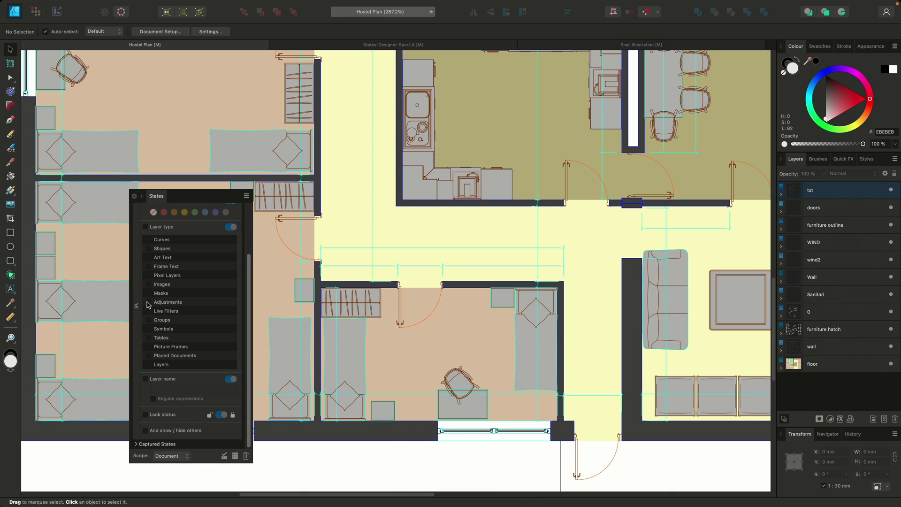
{"action": "left_click", "coordinate": [145, 379]}
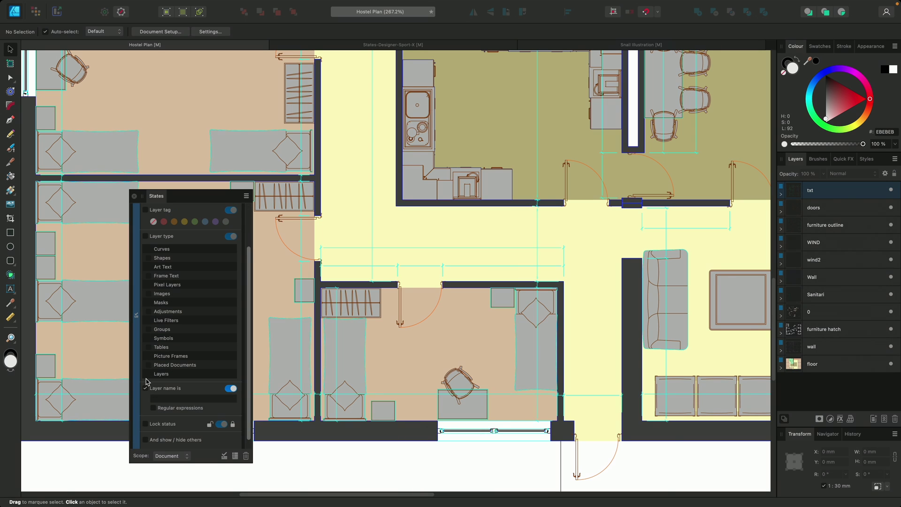
{"action": "left_click", "coordinate": [418, 251]}
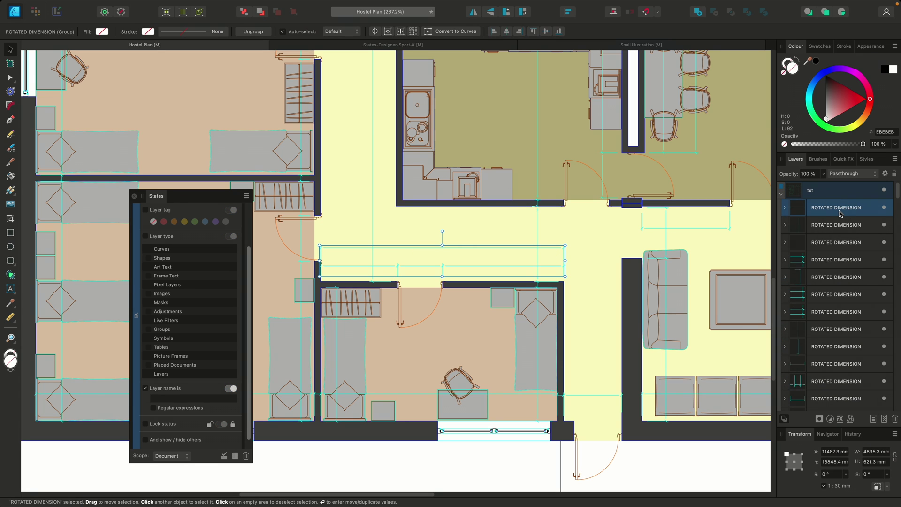
{"action": "left_click", "coordinate": [231, 399]}
{"action": "type", "text": "R"}
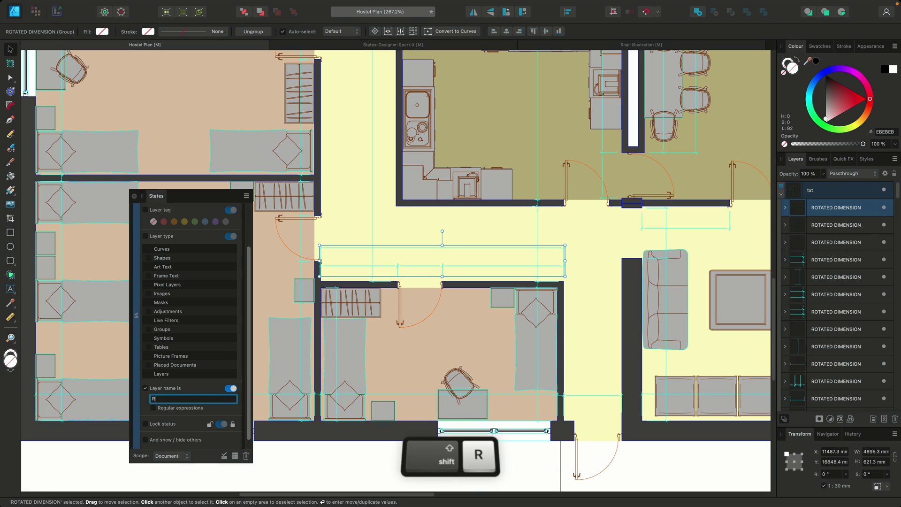
{"action": "type", "text": "OTATED "}
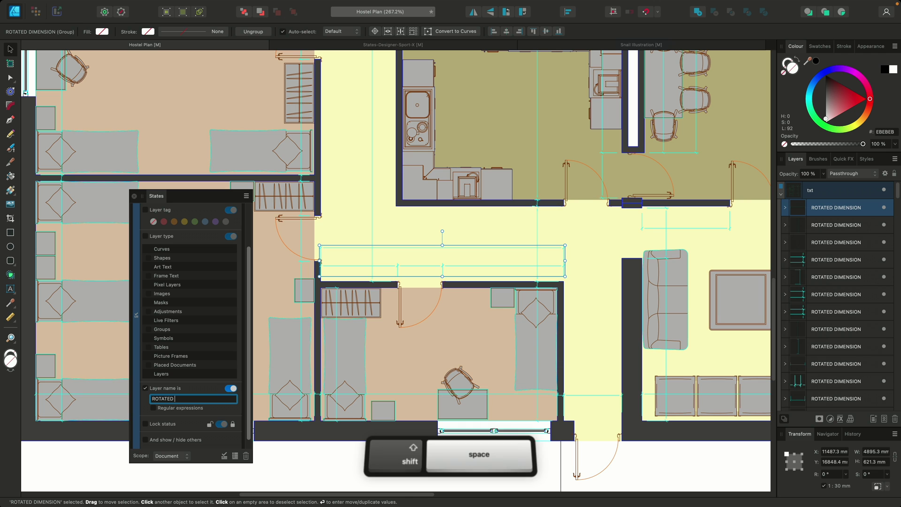
{"action": "type", "text": "DIMENSION"}
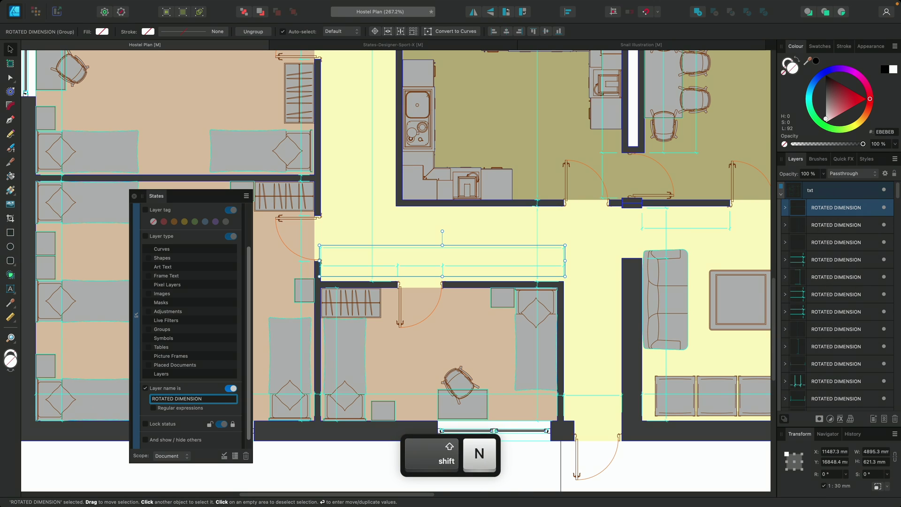
{"action": "key", "text": "Return"}
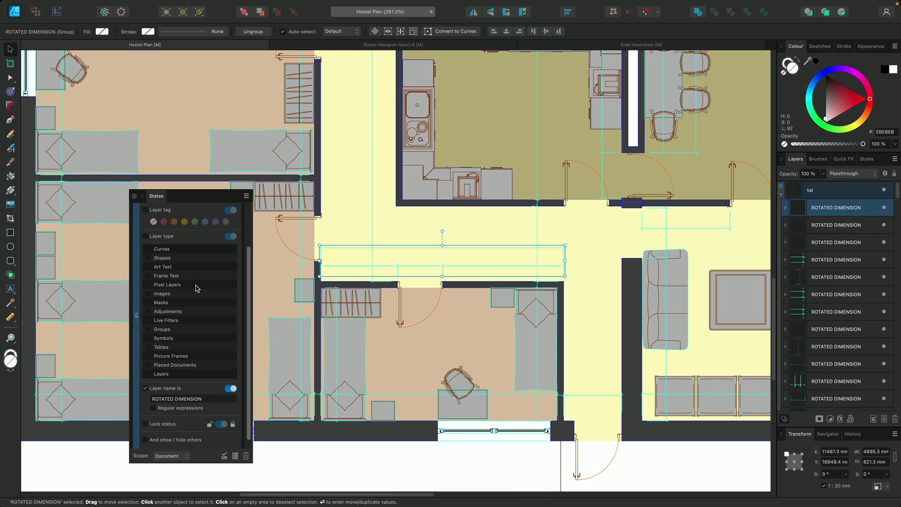
{"action": "scroll", "coordinate": [187, 281], "scroll_direction": "up", "scroll_amount": 3}
- Hide the measurement lines, reshow labels and lines, then hide both labels and lines again
{"action": "left_click", "coordinate": [146, 245]}
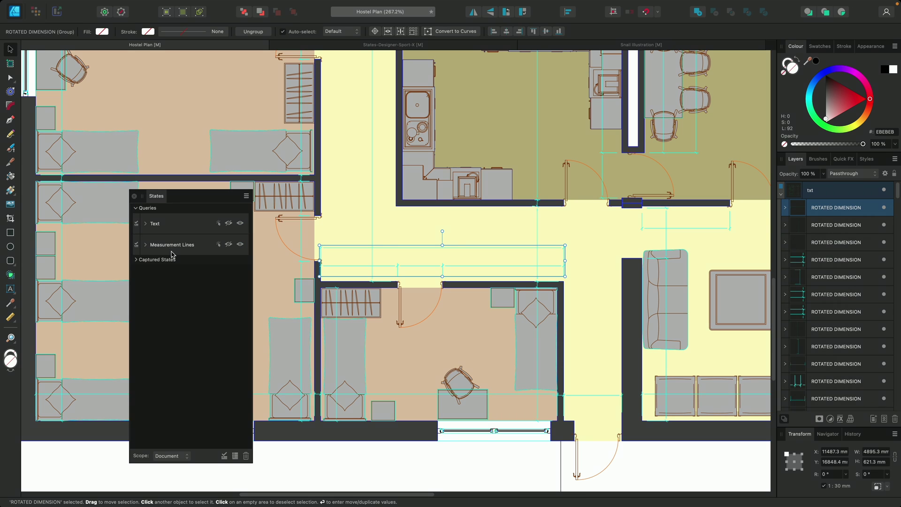
{"action": "left_click", "coordinate": [229, 245]}
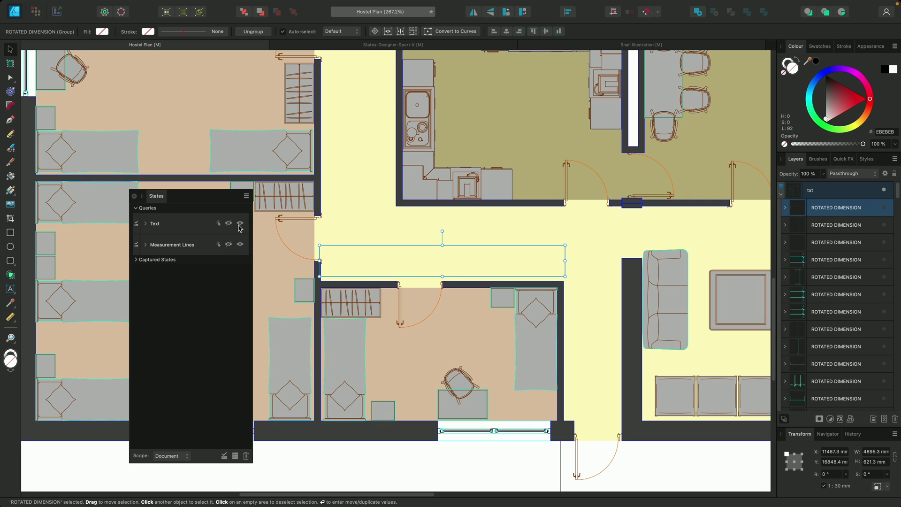
{"action": "left_click", "coordinate": [240, 223]}
{"action": "left_click", "coordinate": [240, 245]}
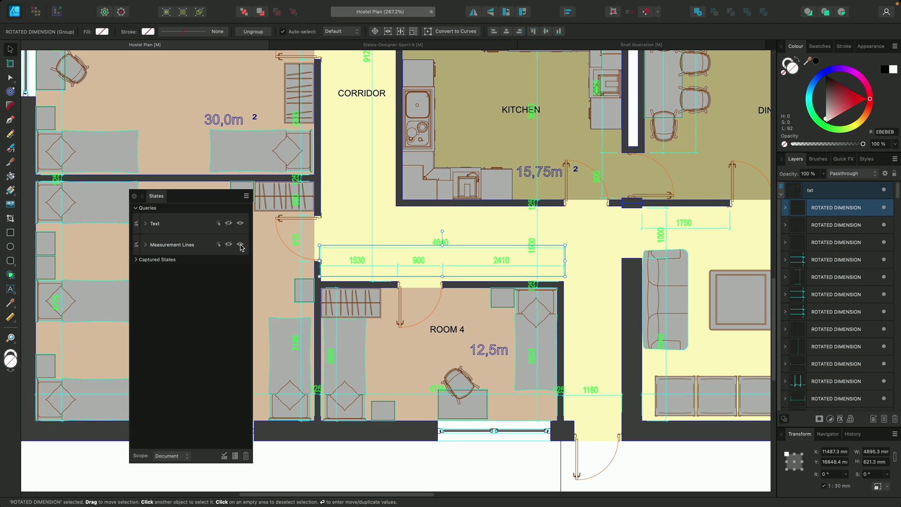
{"action": "left_click", "coordinate": [229, 245]}
{"action": "left_click", "coordinate": [230, 224]}
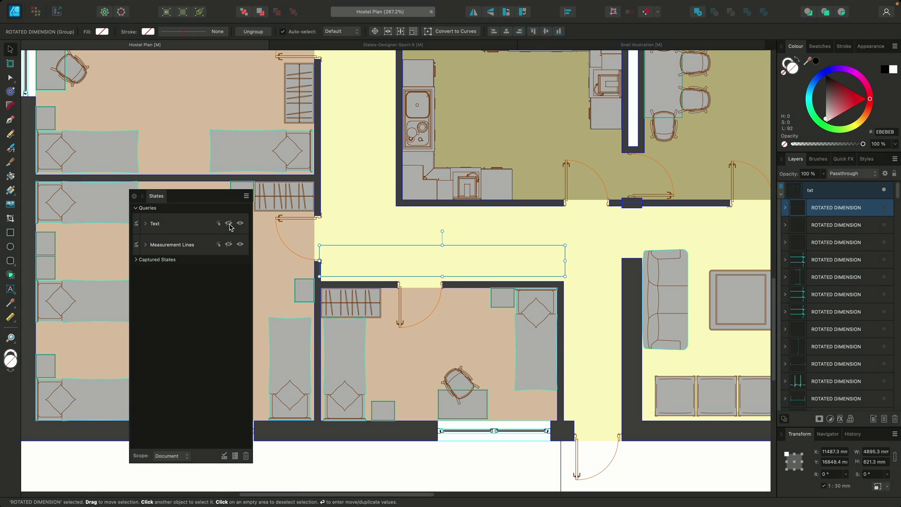
- Switch to the States-Designer-Sport-X document and move the States panel to uncover the posters
{"action": "left_click", "coordinate": [432, 50]}
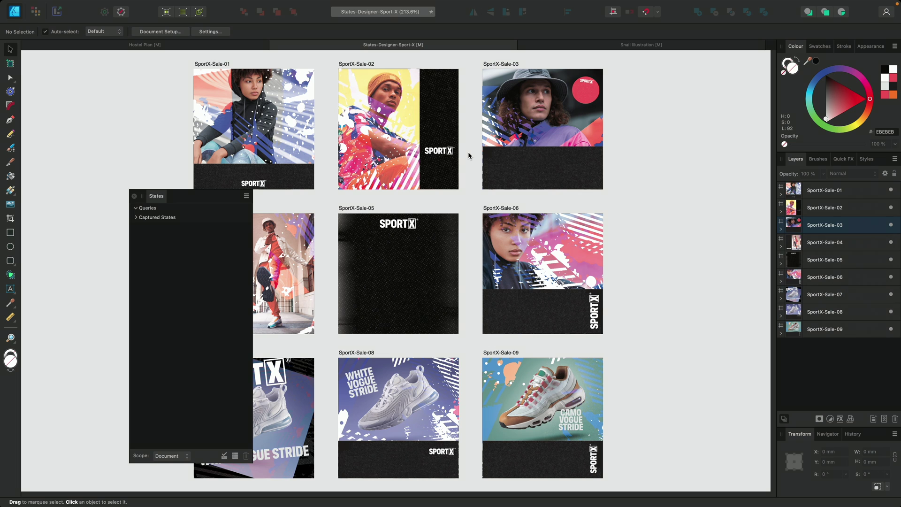
{"action": "left_click_drag", "start_coordinate": [225, 196], "coordinate": [156, 134]}
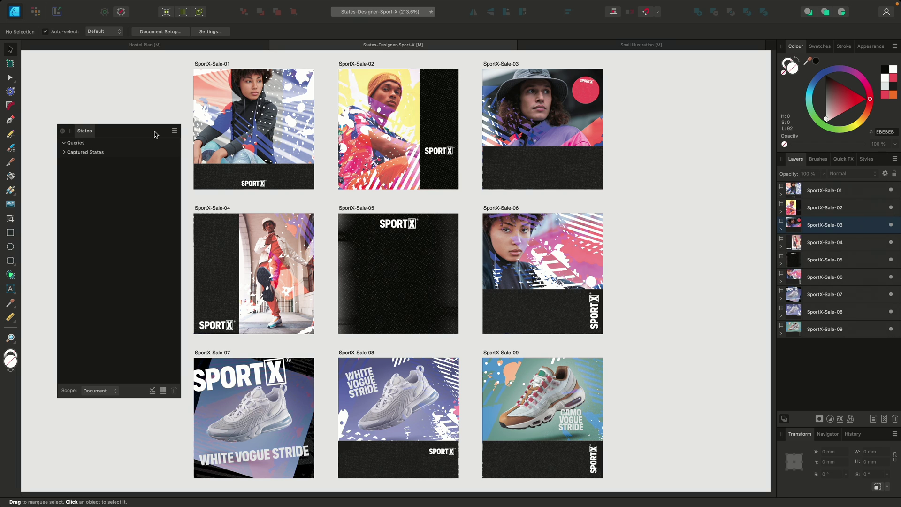
- Expand SportX-Sale-03 and its Sale ends today group, then check the query Scope options
{"action": "left_click", "coordinate": [781, 229]}
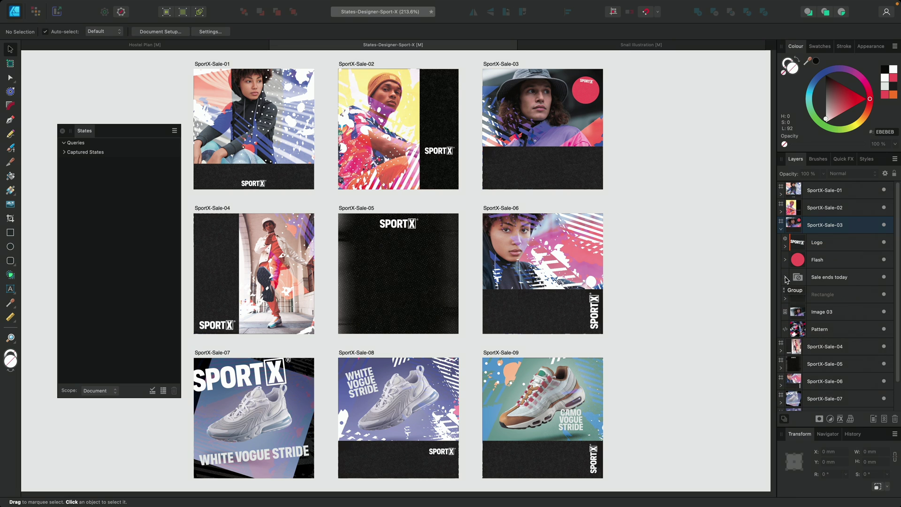
{"action": "left_click", "coordinate": [786, 277]}
{"action": "scroll", "coordinate": [787, 280], "scroll_direction": "down", "scroll_amount": 2}
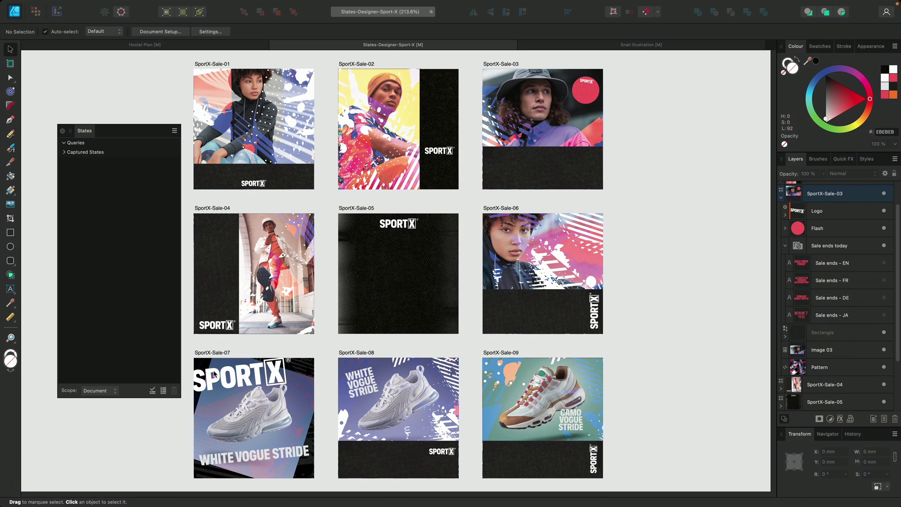
{"action": "left_click", "coordinate": [118, 391]}
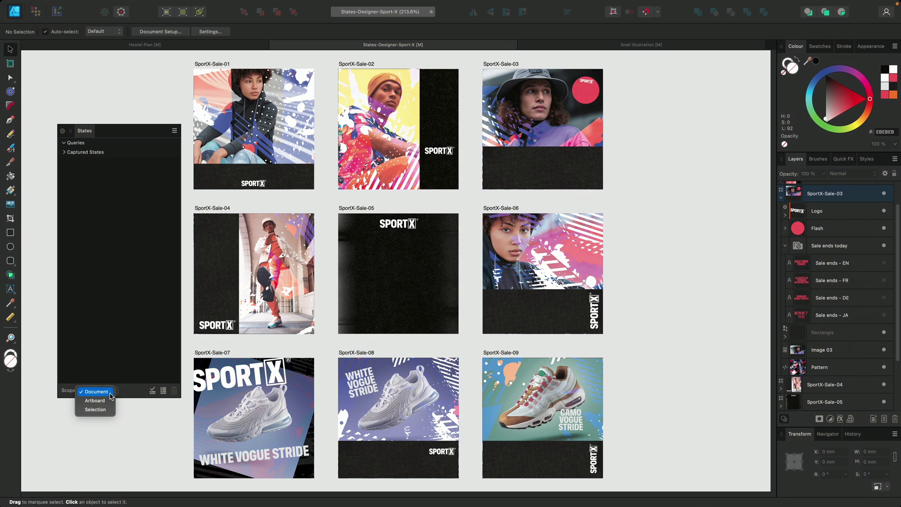
- Keep the query scope on Document and add a new query named EN
{"action": "left_click", "coordinate": [110, 393]}
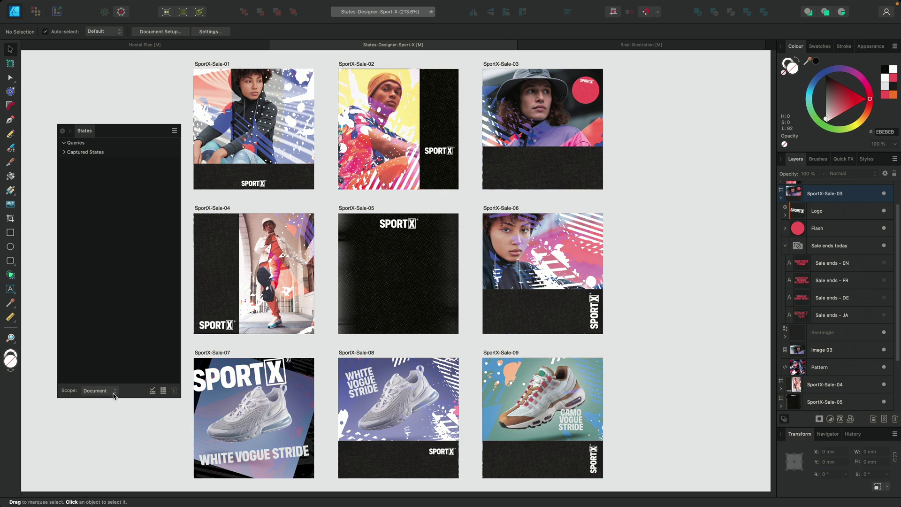
{"action": "left_click", "coordinate": [153, 392]}
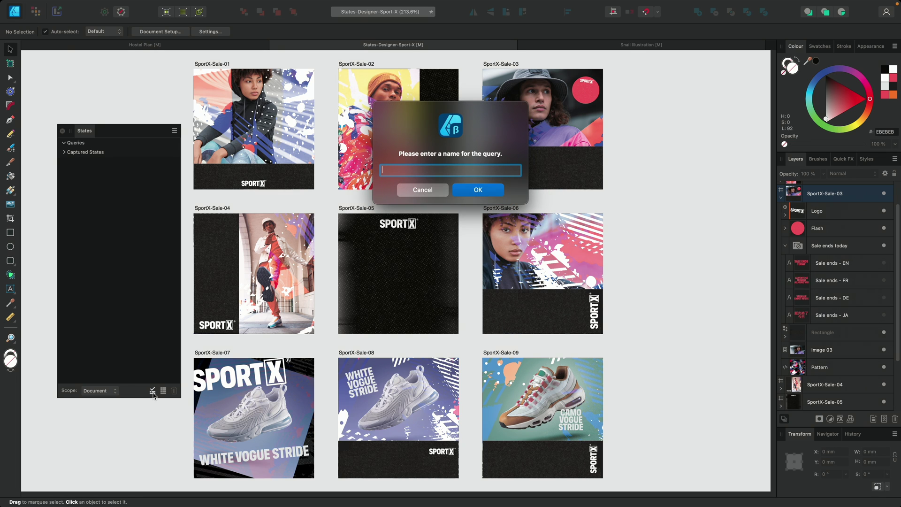
{"action": "type", "text": "EN"}
{"action": "key", "text": "Return"}
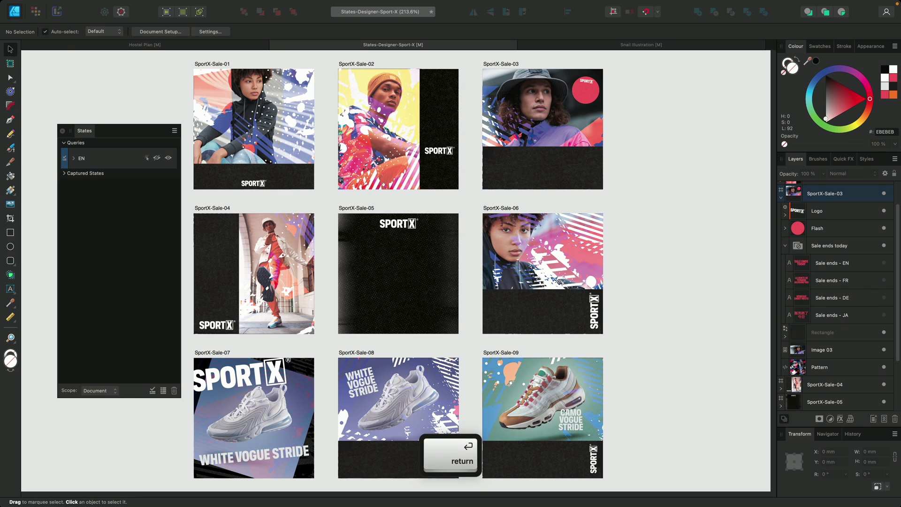
- Make the EN query match layer names by regular expression EN$ and show English text
{"action": "left_click", "coordinate": [74, 159]}
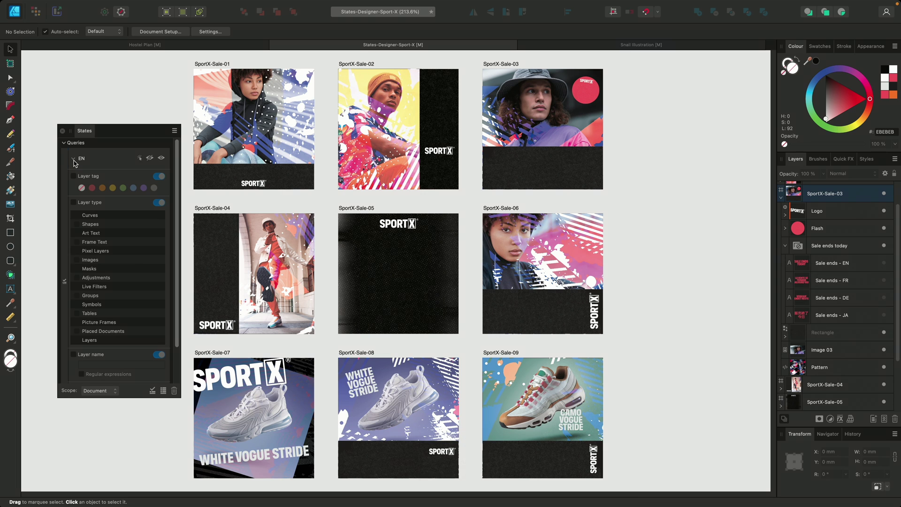
{"action": "scroll", "coordinate": [76, 192], "scroll_direction": "down", "scroll_amount": 3}
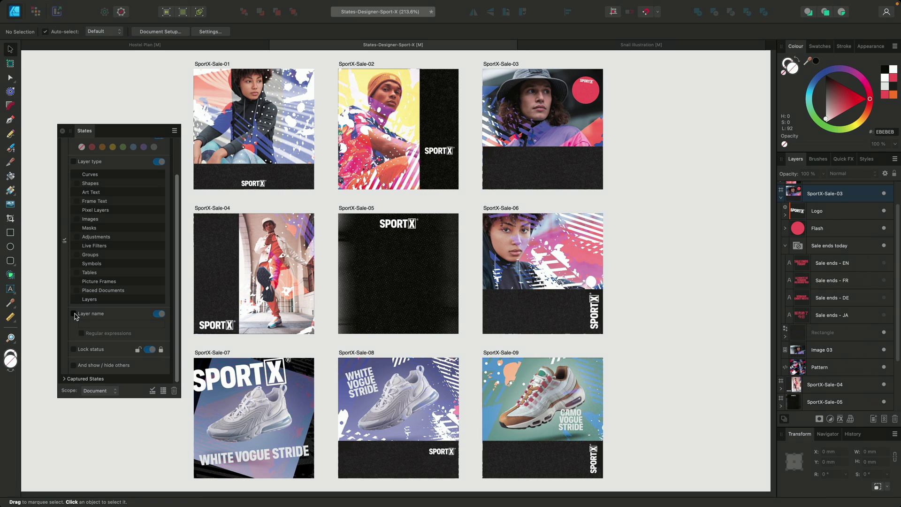
{"action": "left_click", "coordinate": [74, 314]}
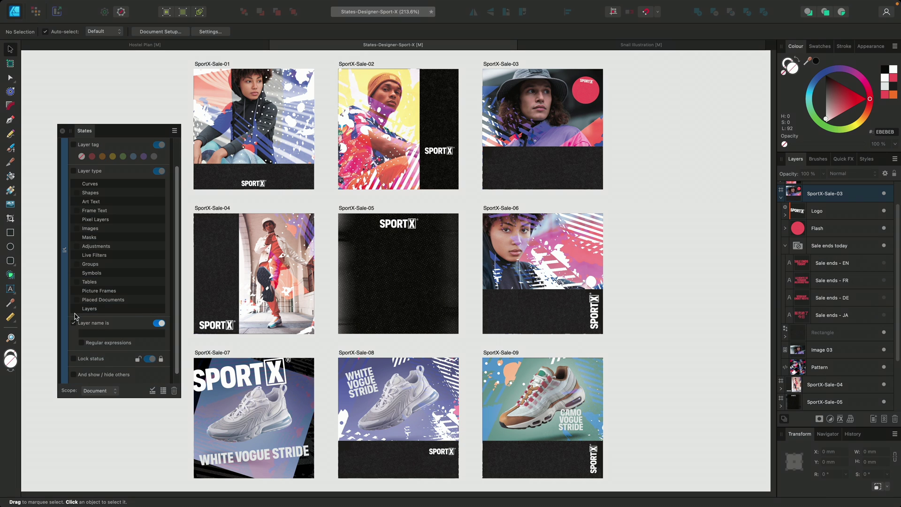
{"action": "left_click", "coordinate": [87, 333]}
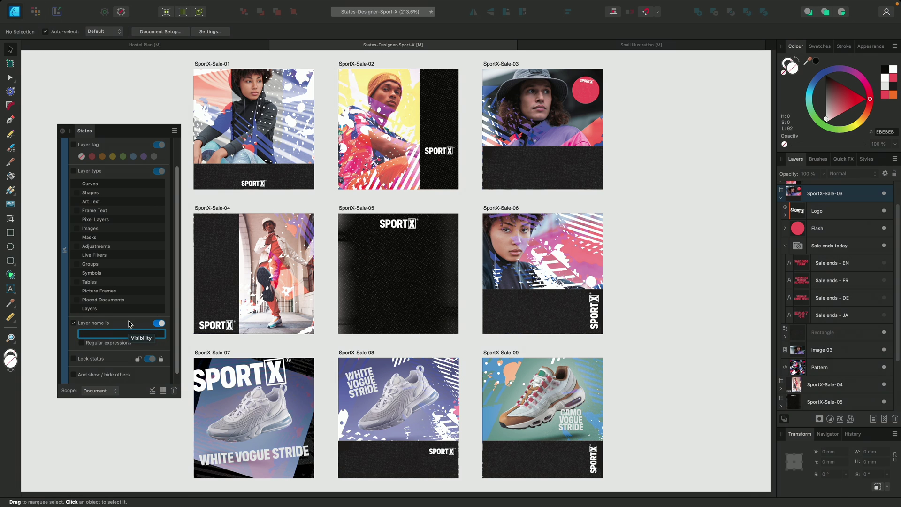
{"action": "type", "text": "EN"}
{"action": "left_click", "coordinate": [83, 343]}
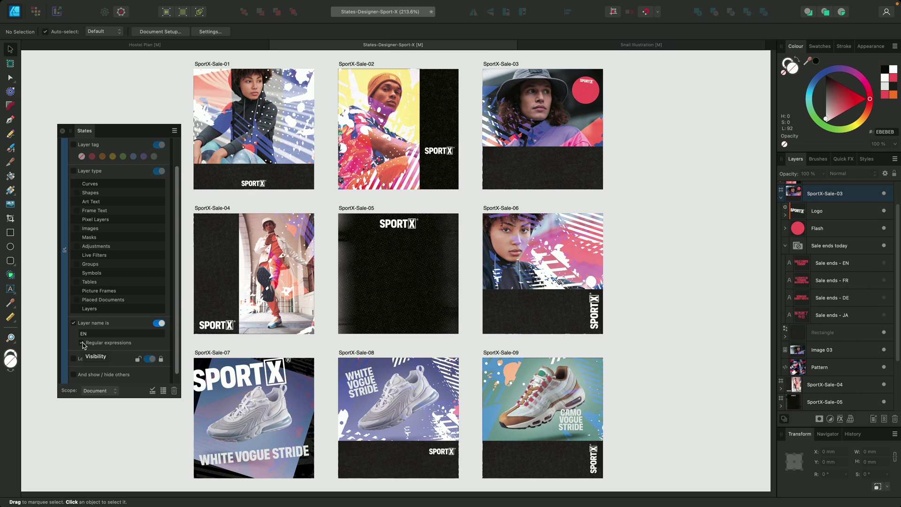
{"action": "left_click", "coordinate": [92, 333]}
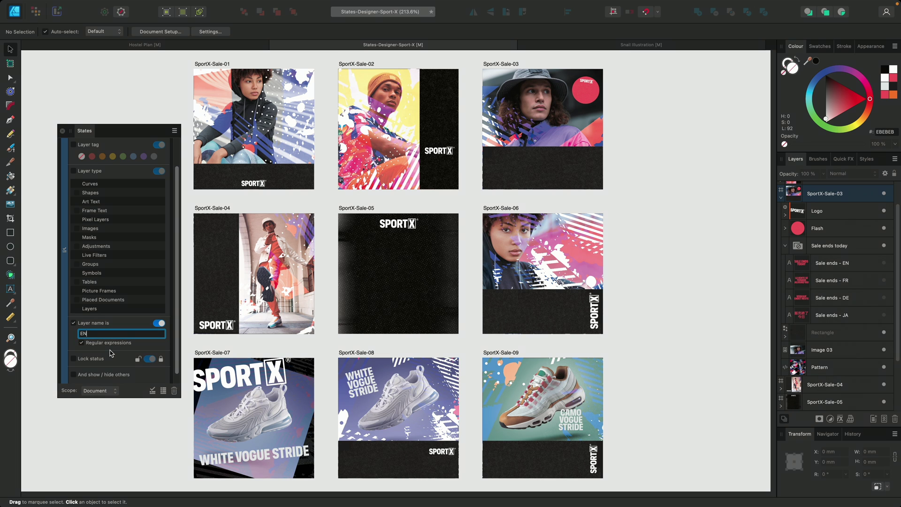
{"action": "type", "text": "$"}
{"action": "key", "text": "Return"}
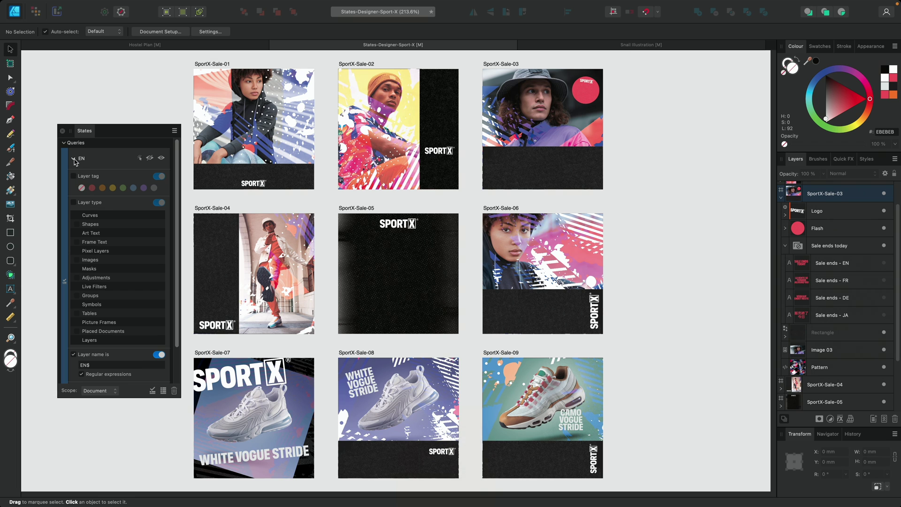
{"action": "left_click", "coordinate": [73, 158]}
{"action": "left_click", "coordinate": [169, 158]}
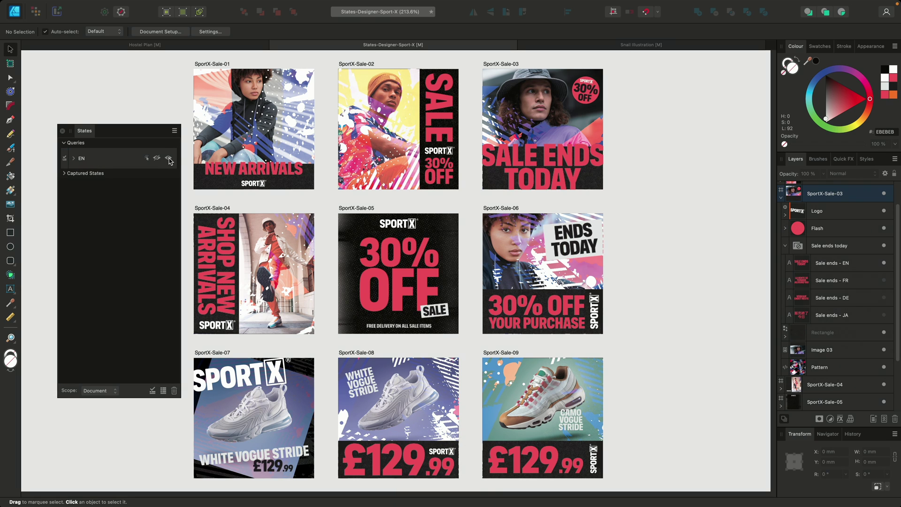
- Add an FR query matching layer names by the pattern FR$
{"action": "left_click", "coordinate": [152, 390]}
{"action": "type", "text": "FR"}
{"action": "key", "text": "Return"}
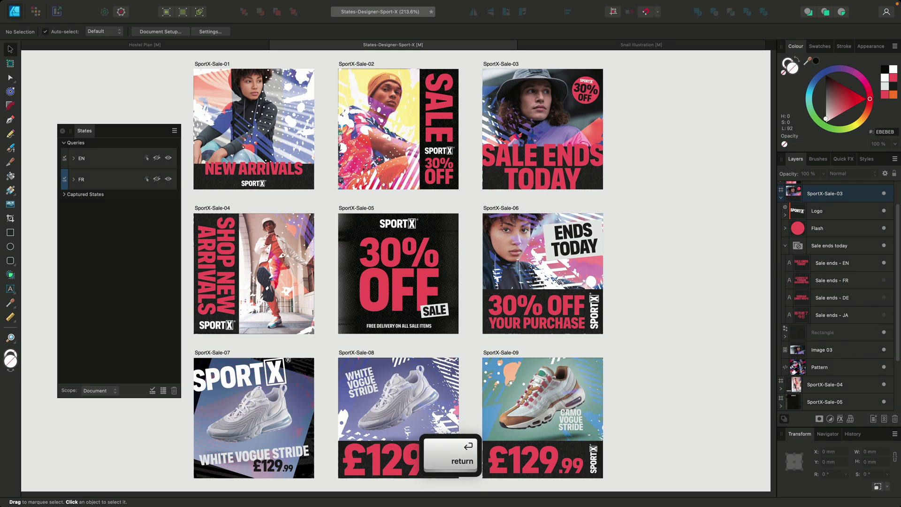
{"action": "left_click", "coordinate": [74, 181]}
{"action": "scroll", "coordinate": [78, 214], "scroll_direction": "down", "scroll_amount": 5}
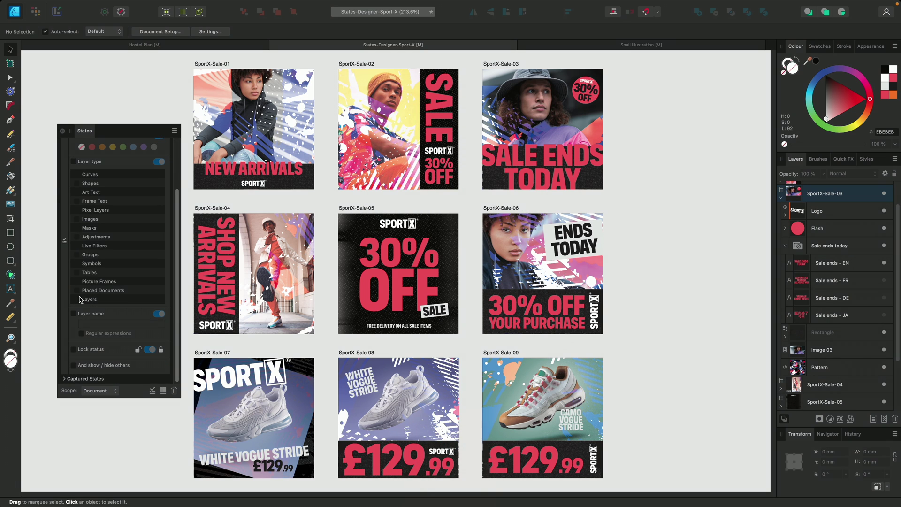
{"action": "left_click", "coordinate": [74, 313]}
{"action": "left_click", "coordinate": [90, 334]}
{"action": "type", "text": "FR$"}
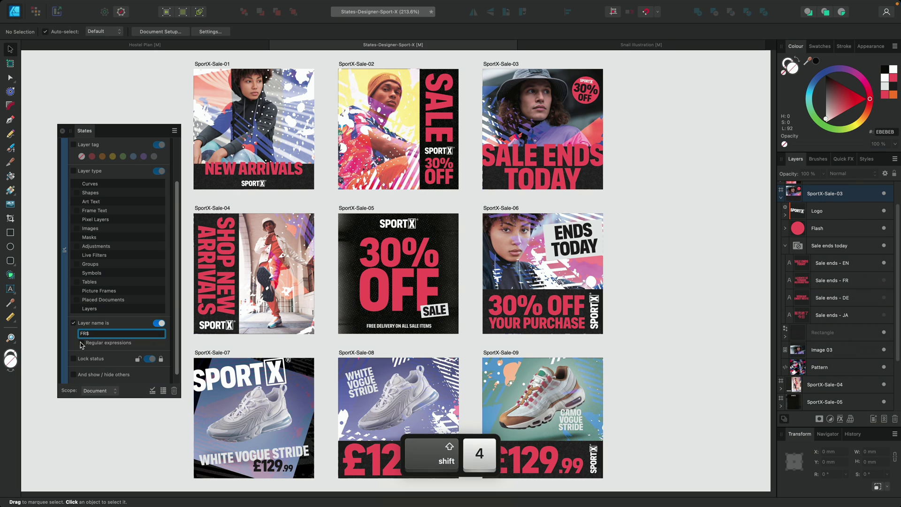
{"action": "scroll", "coordinate": [84, 329], "scroll_direction": "up", "scroll_amount": 3}
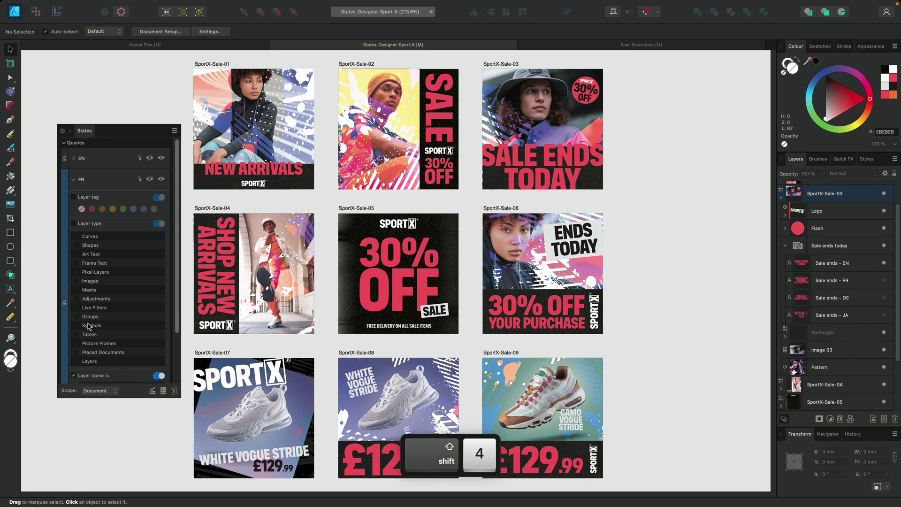
{"action": "left_click", "coordinate": [73, 180]}
- Add a DE query matching layer names by the pattern DE$
{"action": "left_click", "coordinate": [153, 391]}
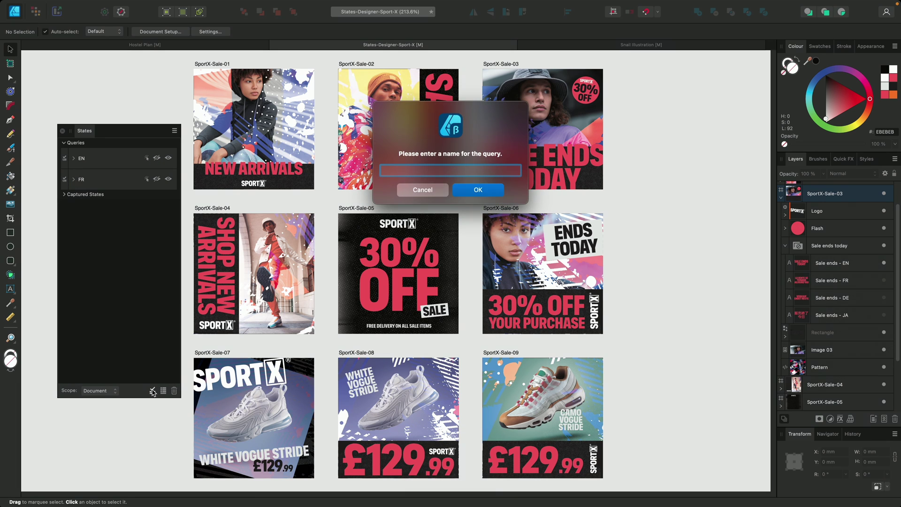
{"action": "type", "text": "DE"}
{"action": "key", "text": "Return"}
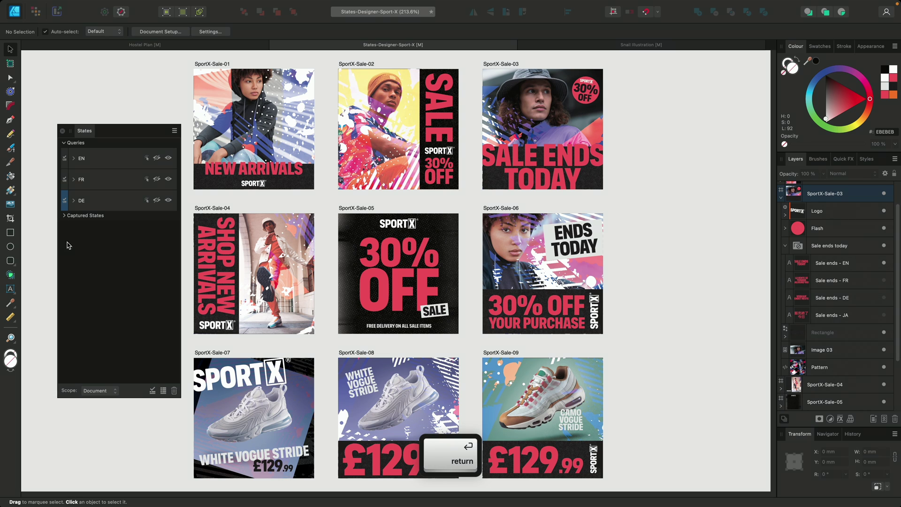
{"action": "left_click", "coordinate": [73, 200]}
{"action": "scroll", "coordinate": [77, 247], "scroll_direction": "down", "scroll_amount": 2}
{"action": "left_click", "coordinate": [73, 323]}
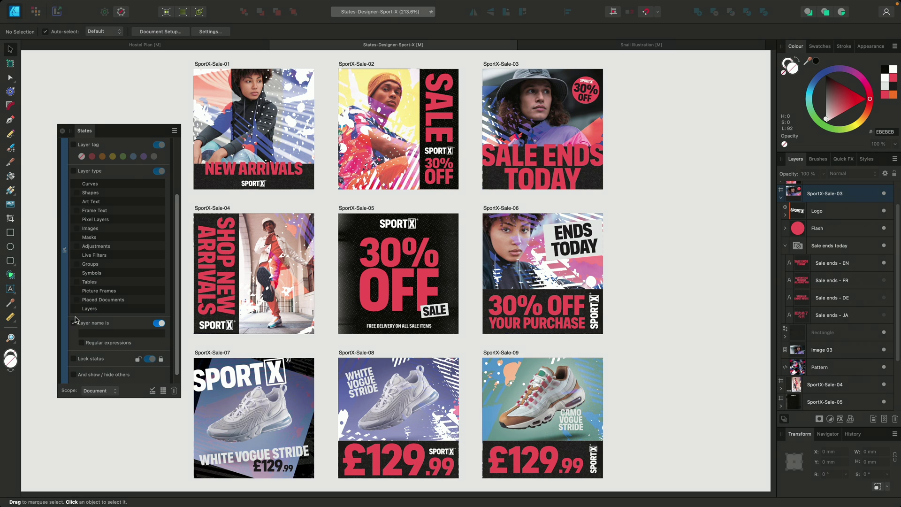
{"action": "left_click", "coordinate": [88, 334]}
{"action": "type", "text": "DE$"}
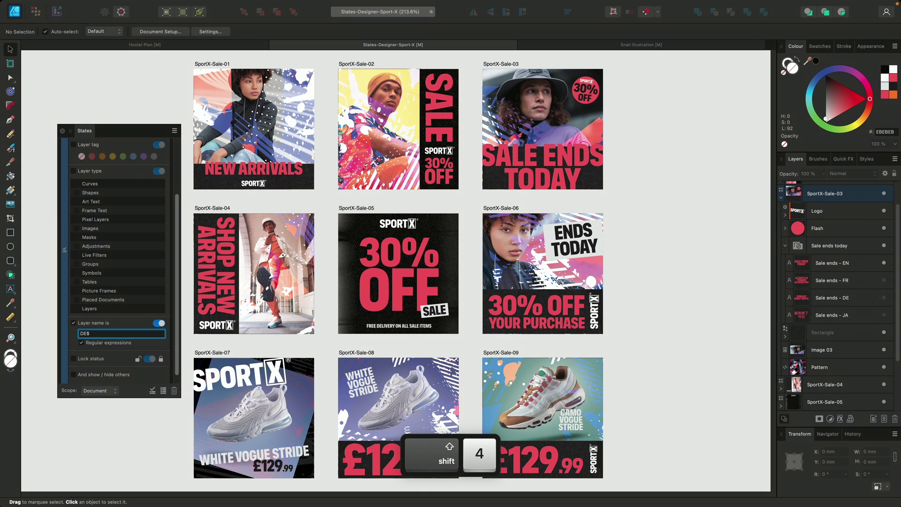
{"action": "key", "text": "Return"}
{"action": "scroll", "coordinate": [89, 287], "scroll_direction": "up", "scroll_amount": 2}
{"action": "left_click", "coordinate": [74, 215]}
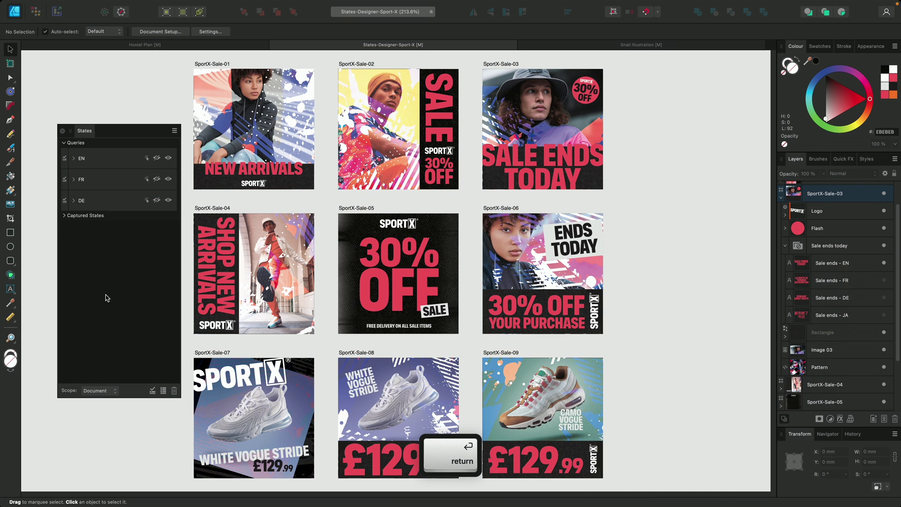
- Add a JA query matching layer names by the pattern JA$
{"action": "left_click", "coordinate": [152, 391]}
{"action": "type", "text": "JA"}
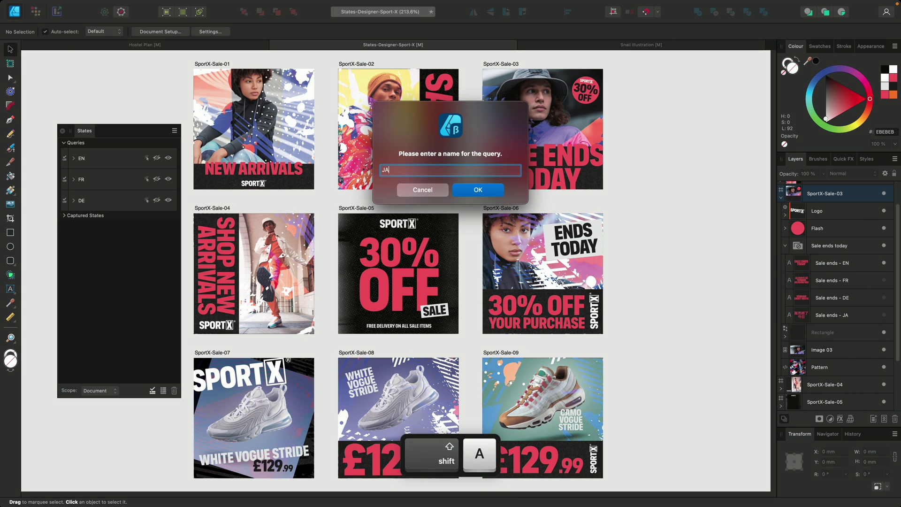
{"action": "key", "text": "Return"}
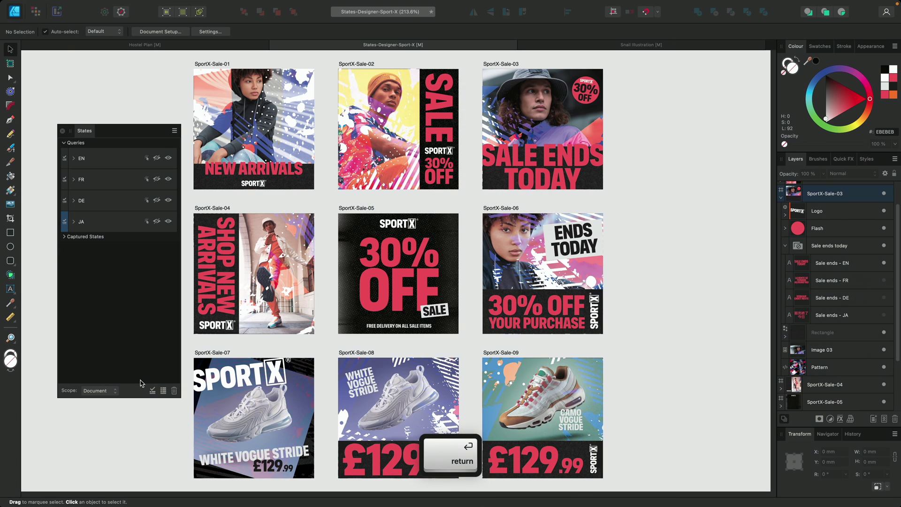
{"action": "left_click", "coordinate": [73, 222]}
{"action": "scroll", "coordinate": [80, 301], "scroll_direction": "down", "scroll_amount": 3}
{"action": "left_click", "coordinate": [78, 314]}
{"action": "type", "text": "JA$"}
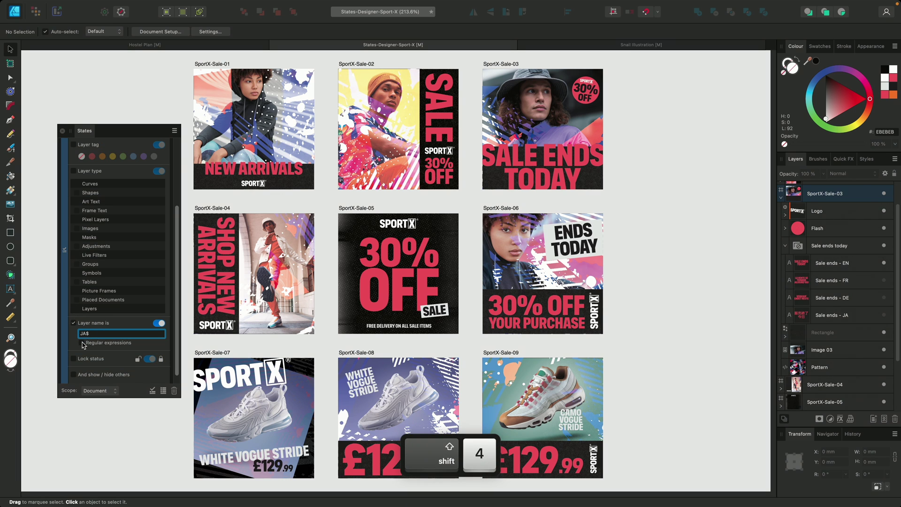
{"action": "key", "text": "Return"}
{"action": "scroll", "coordinate": [79, 281], "scroll_direction": "up", "scroll_amount": 5}
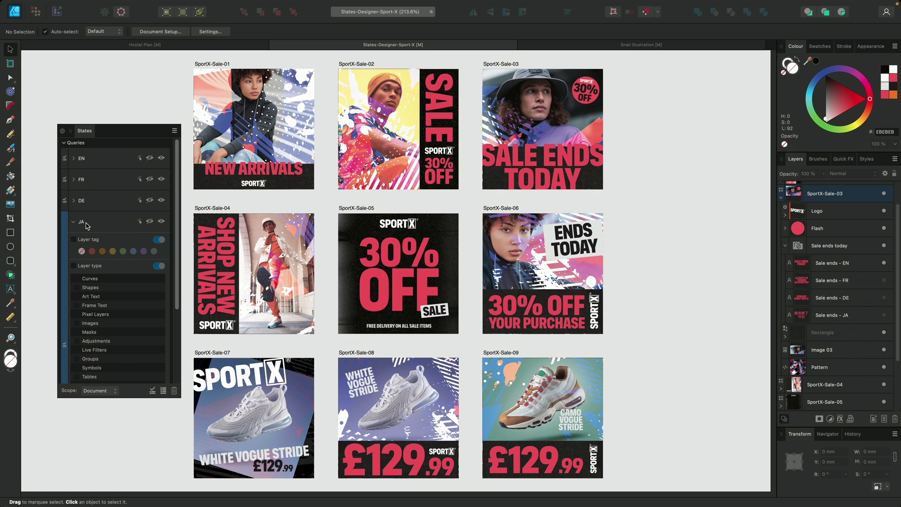
- Toggle the EN, FR, DE and JA query visibility so only the Japanese text layers show
{"action": "left_click", "coordinate": [74, 221]}
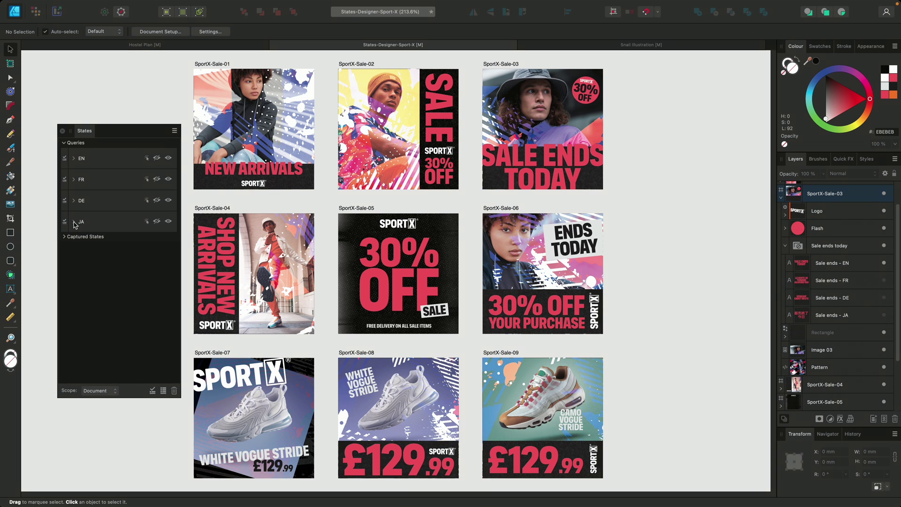
{"action": "left_click", "coordinate": [158, 159]}
{"action": "left_click", "coordinate": [168, 180]}
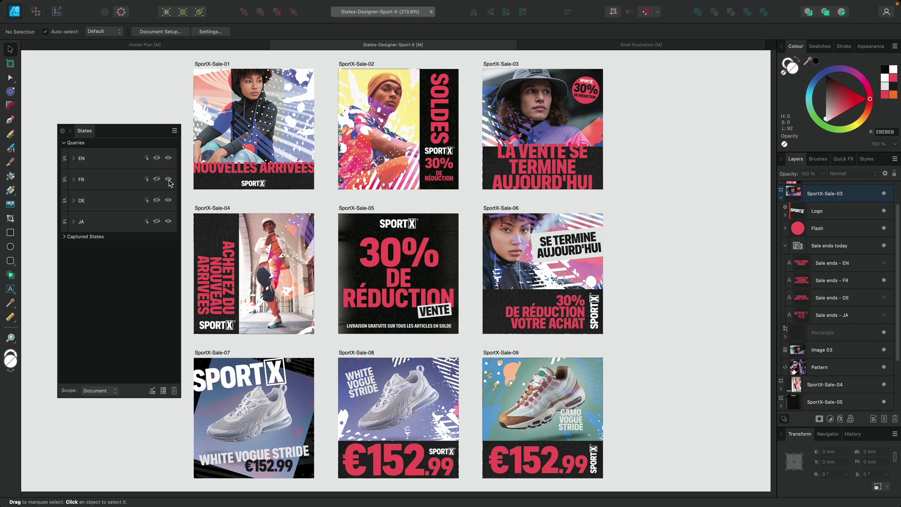
{"action": "left_click", "coordinate": [157, 179]}
{"action": "left_click", "coordinate": [169, 200]}
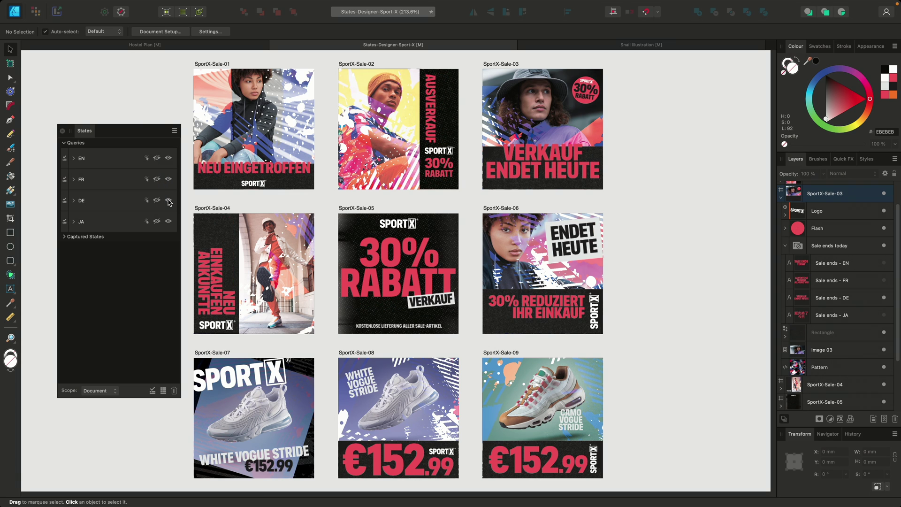
{"action": "left_click", "coordinate": [168, 221]}
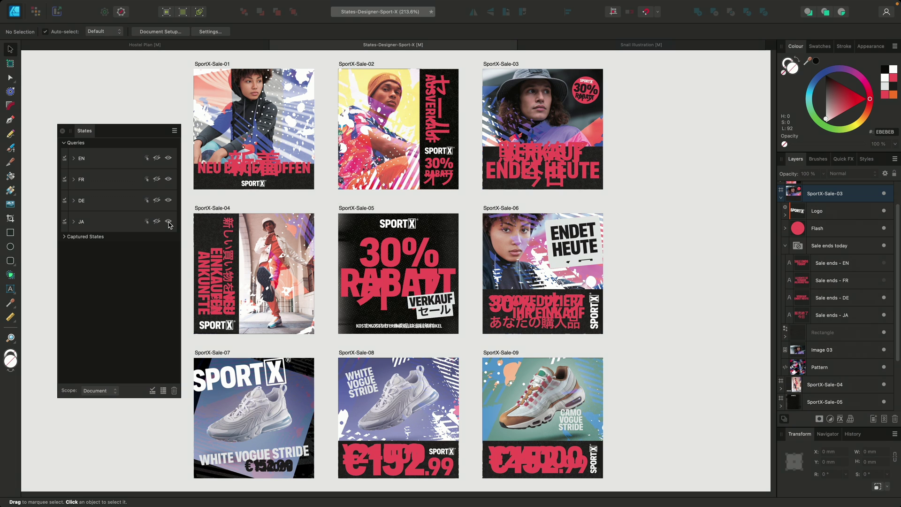
{"action": "left_click", "coordinate": [156, 202]}
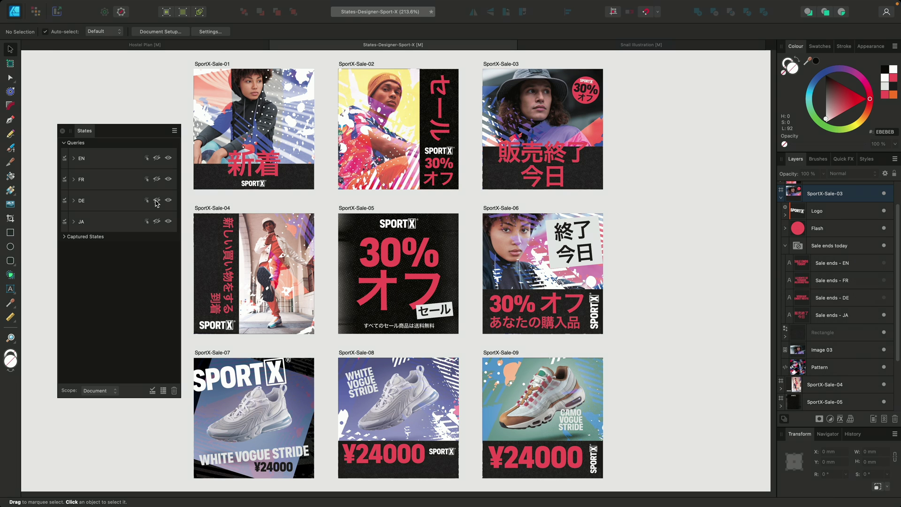
- Hide the JA layers, show EN, and capture the visibility as state 'English'
{"action": "left_click", "coordinate": [157, 221]}
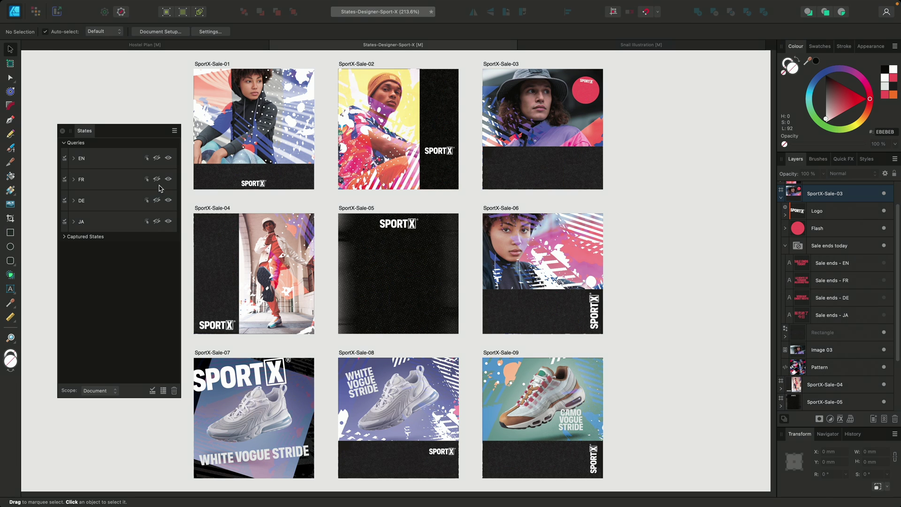
{"action": "left_click", "coordinate": [167, 158]}
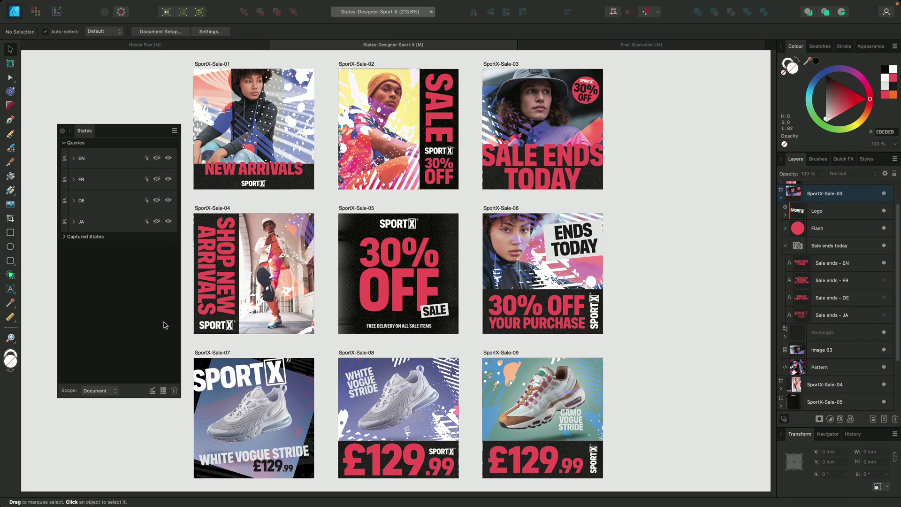
{"action": "left_click", "coordinate": [164, 391]}
{"action": "type", "text": "English"}
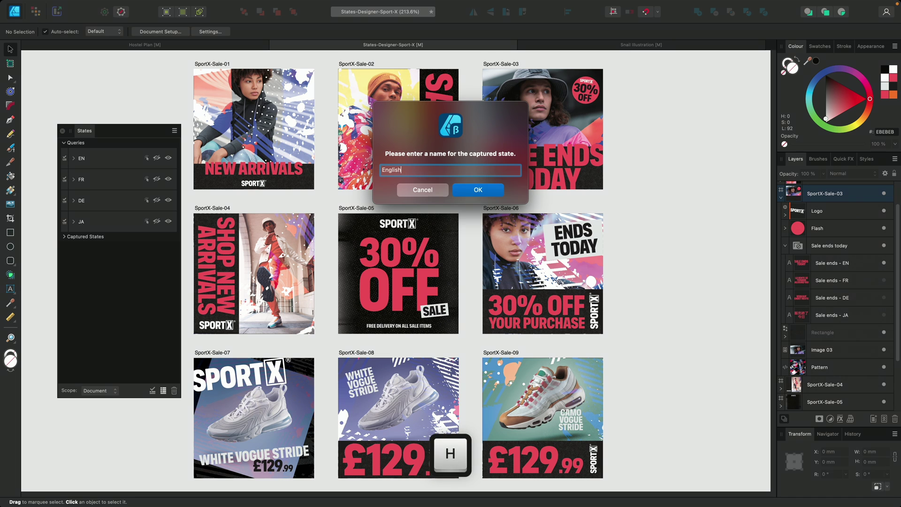
{"action": "key", "text": "Return"}
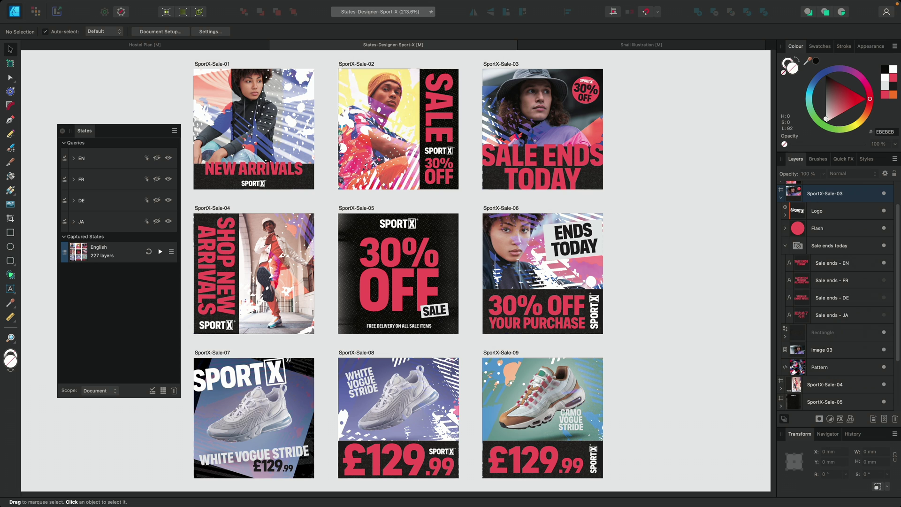
- Hide the EN layers, show JA, and capture the visibility as state 'Japanese'
{"action": "left_click", "coordinate": [157, 159]}
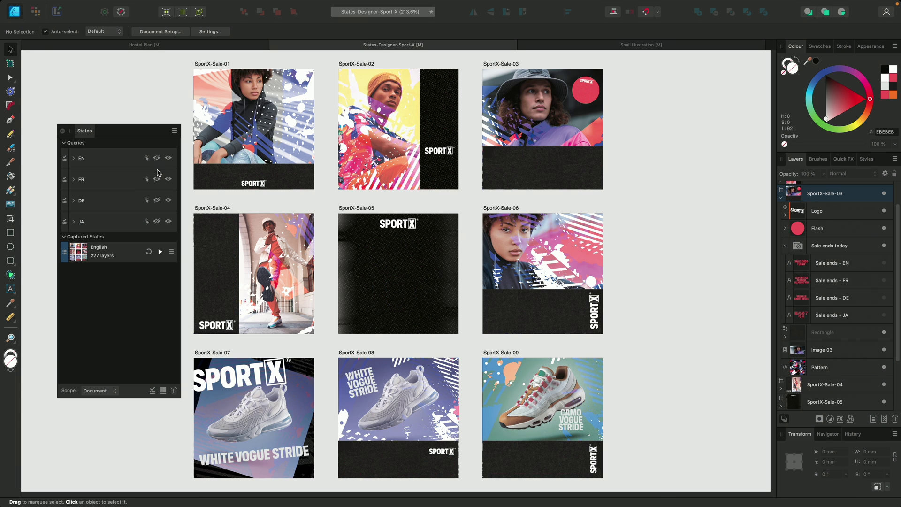
{"action": "left_click", "coordinate": [168, 221]}
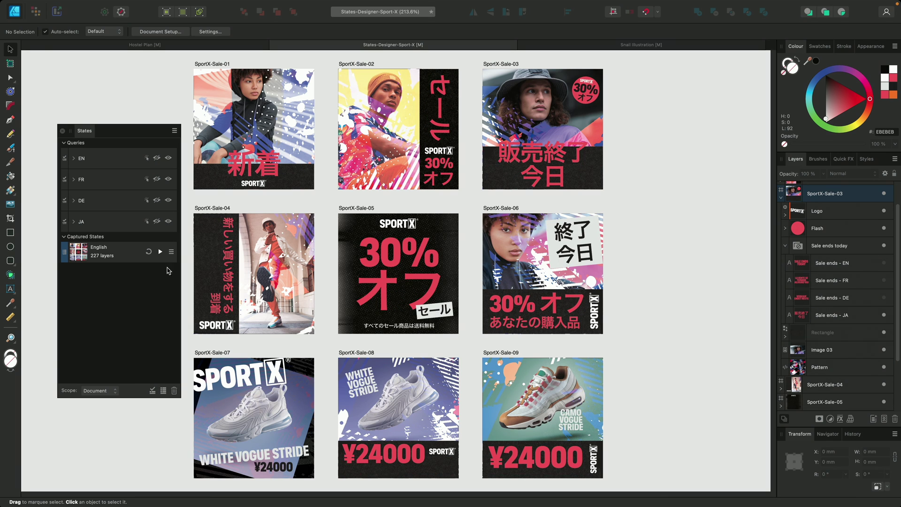
{"action": "left_click", "coordinate": [163, 391]}
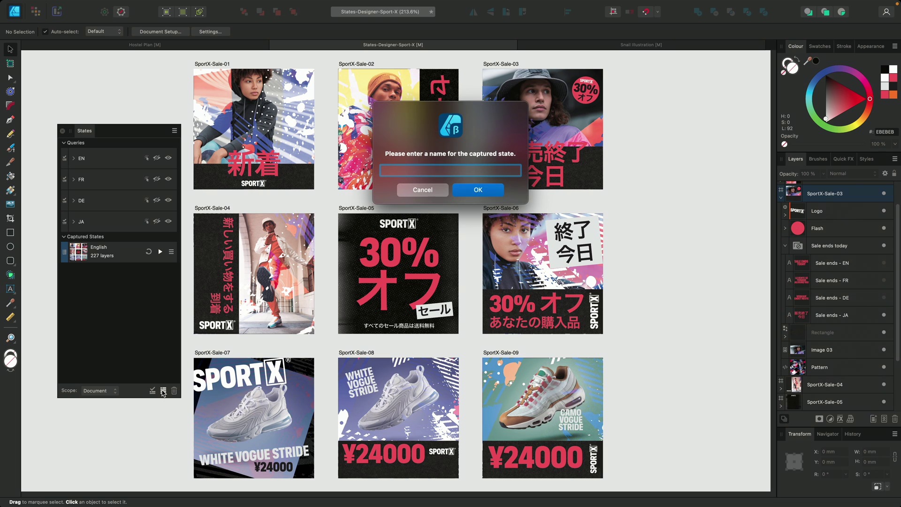
{"action": "type", "text": "Japan"}
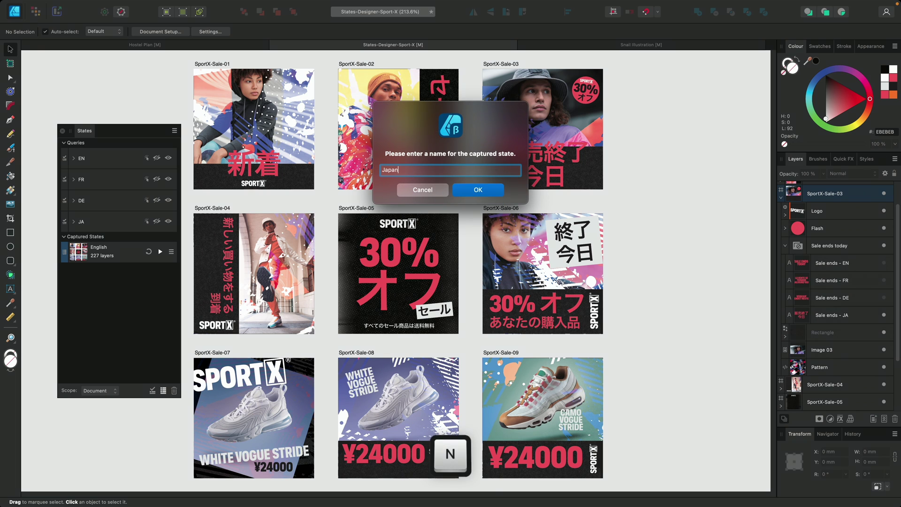
{"action": "type", "text": "eses"}
{"action": "key", "text": "Return"}
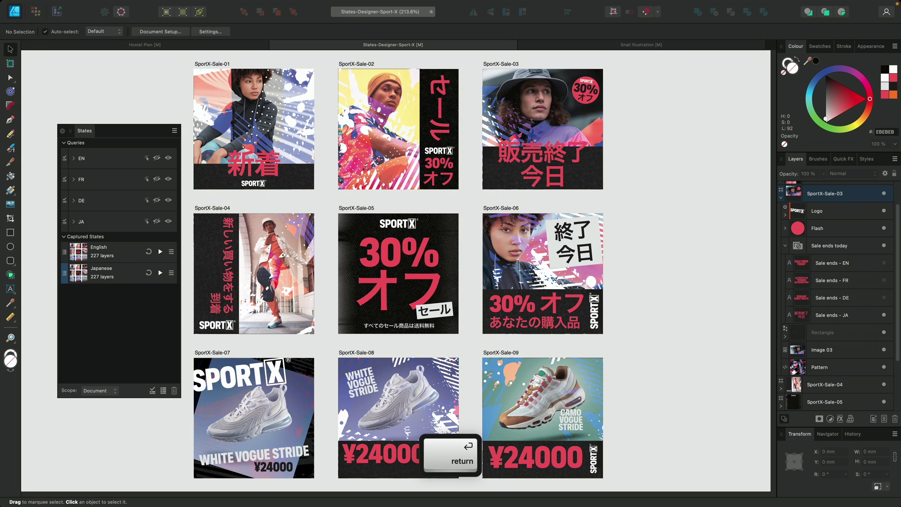
- Play the English and Japanese captured states alternately, then switch to the Snail Illustration document
{"action": "left_click", "coordinate": [160, 252]}
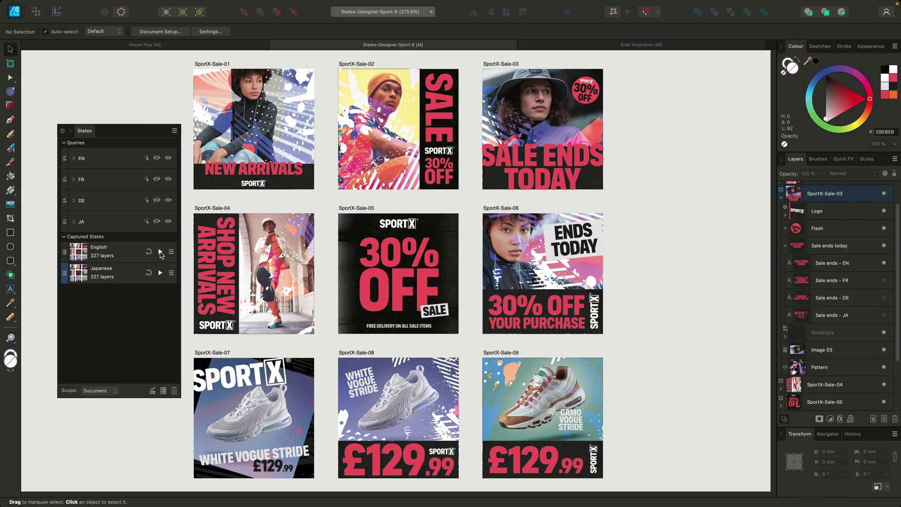
{"action": "left_click", "coordinate": [160, 272]}
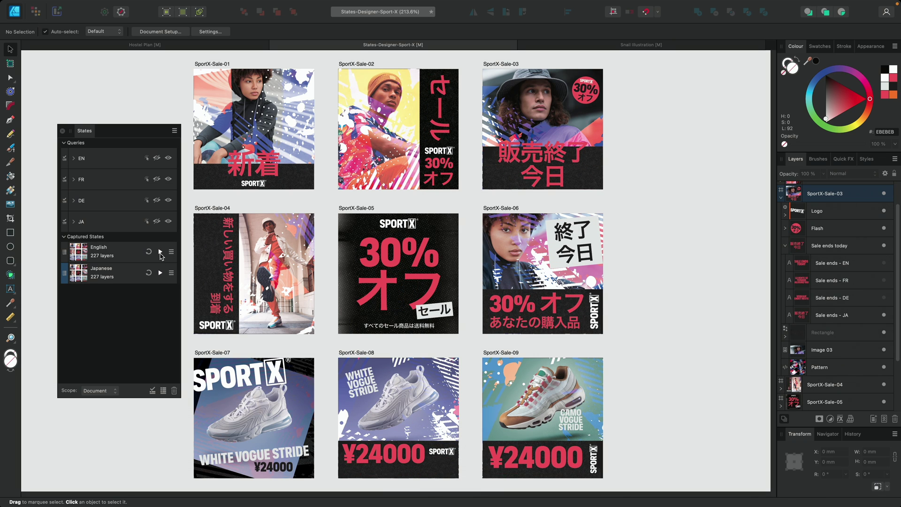
{"action": "left_click", "coordinate": [160, 253]}
{"action": "left_click", "coordinate": [160, 274]}
{"action": "left_click", "coordinate": [578, 45]}
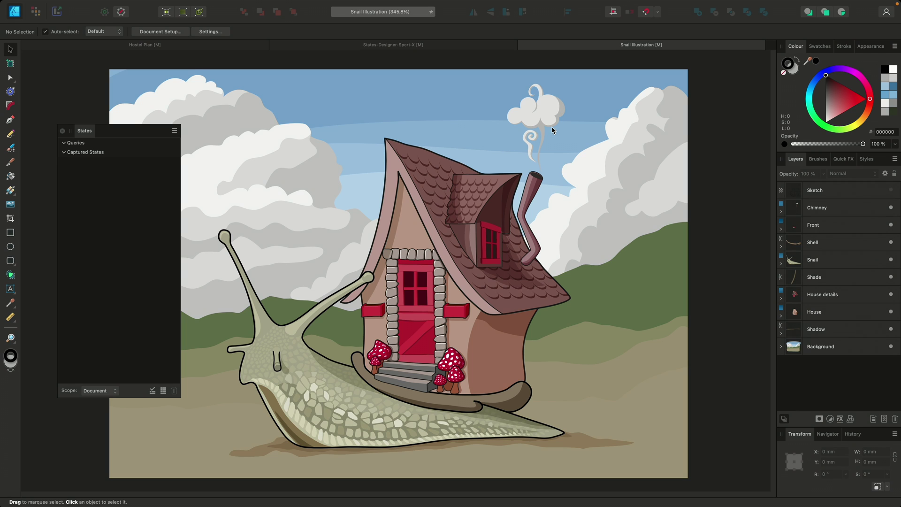
- Zoom onto the house steps and expand the Front group and its Medium Mushroom layer
{"action": "scroll", "coordinate": [421, 388], "scroll_direction": "up", "scroll_amount": 3}
{"action": "scroll", "coordinate": [421, 387], "scroll_direction": "up", "scroll_amount": 4}
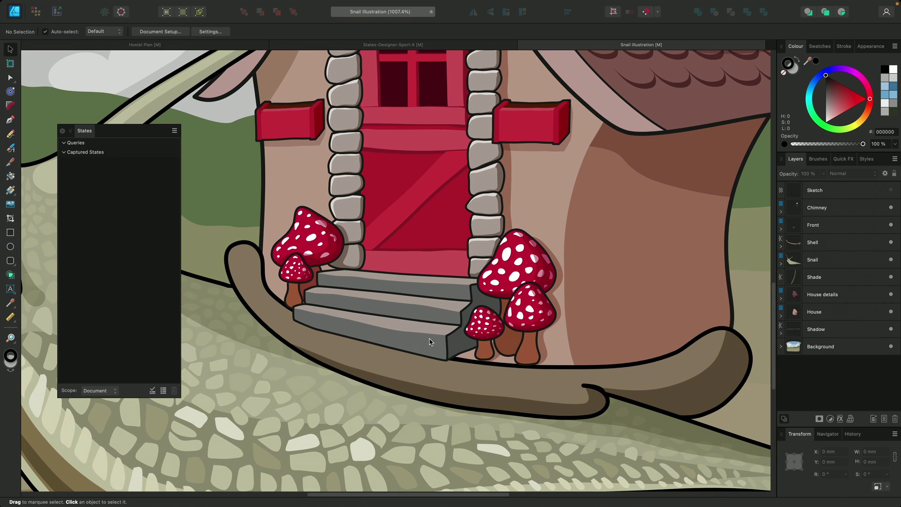
{"action": "left_click", "coordinate": [782, 230]}
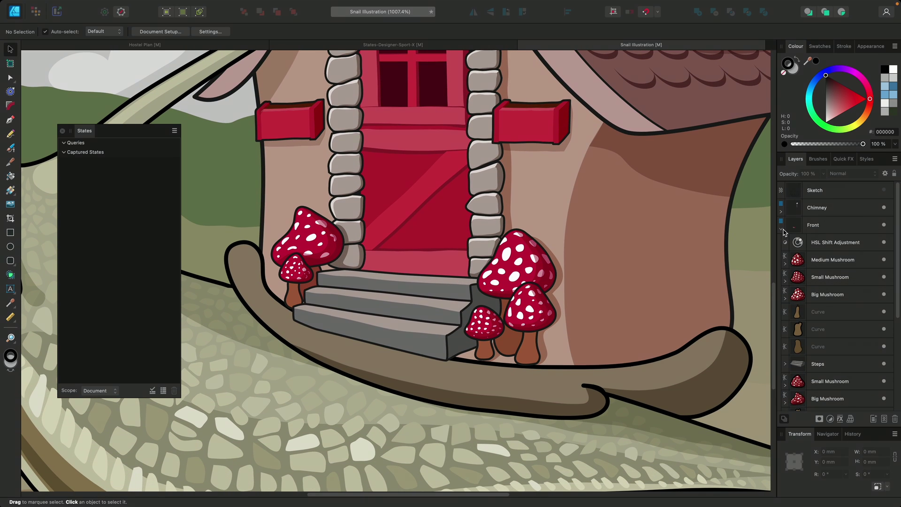
{"action": "left_click", "coordinate": [785, 266]}
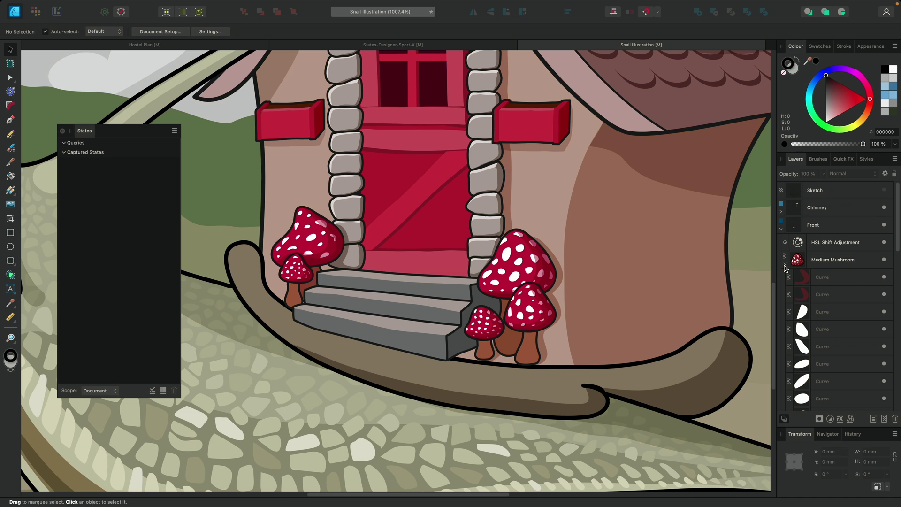
{"action": "left_click", "coordinate": [785, 266]}
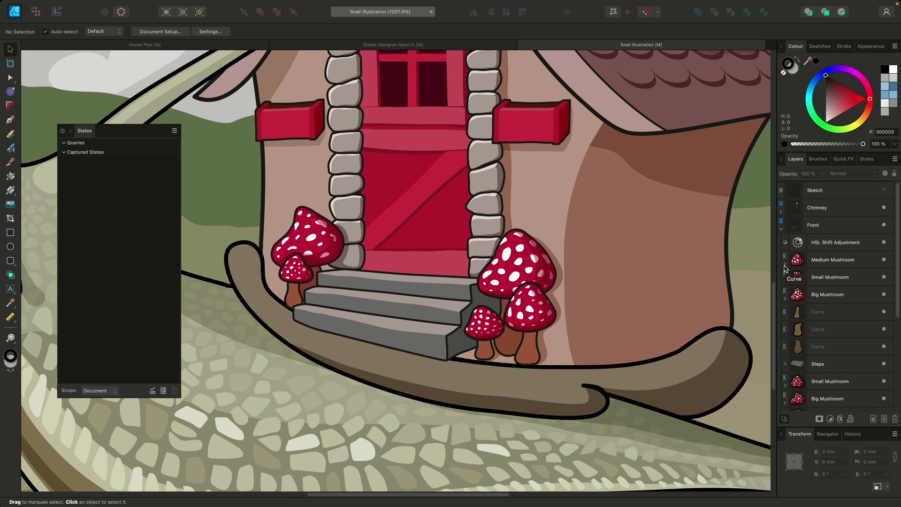
{"action": "scroll", "coordinate": [810, 300], "scroll_direction": "down", "scroll_amount": 3}
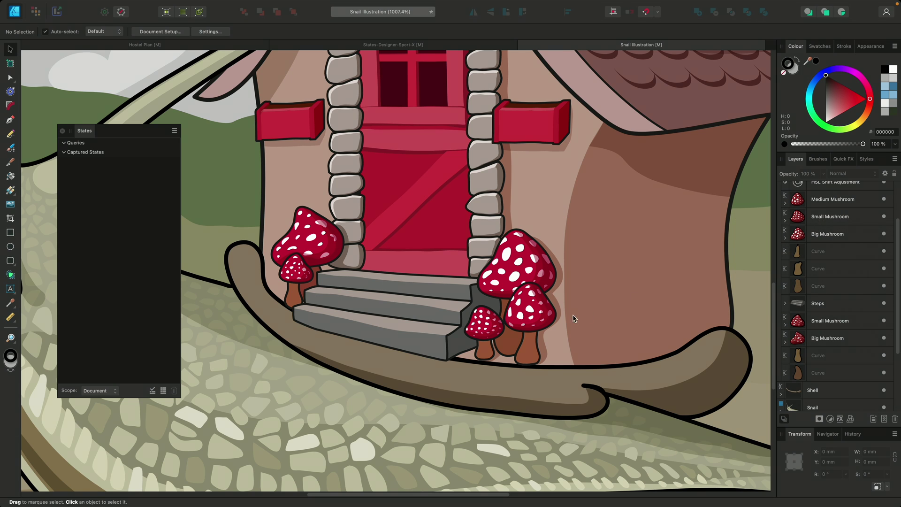
- Add a new query in the States panel named 'Mushrooms'
{"action": "left_click", "coordinate": [152, 391]}
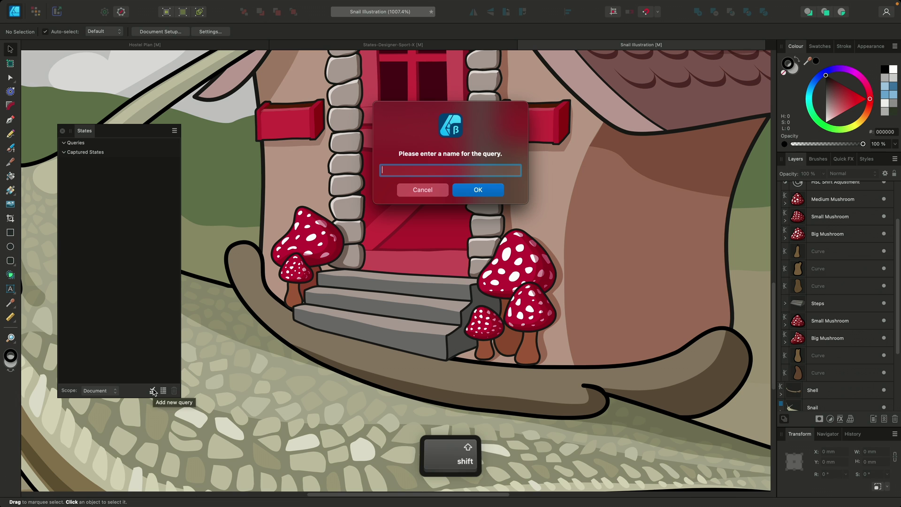
{"action": "type", "text": "Mushrooms"}
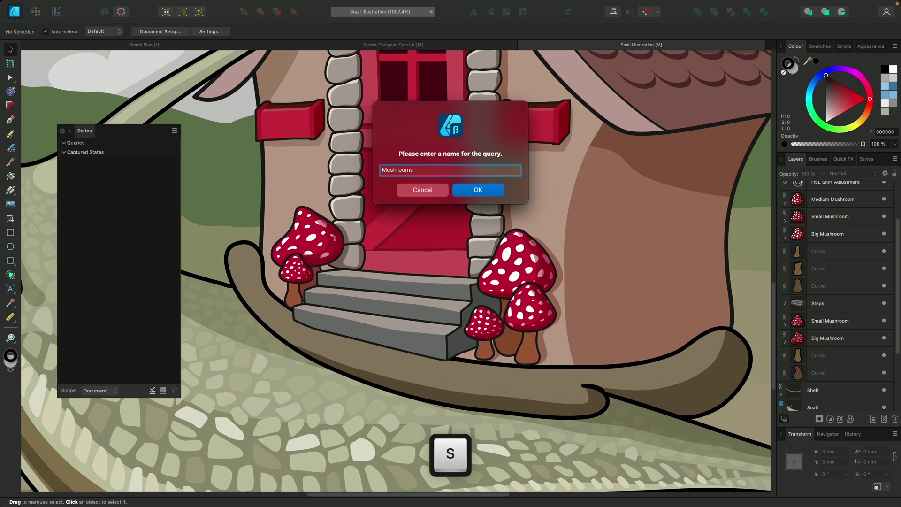
{"action": "key", "text": "Return"}
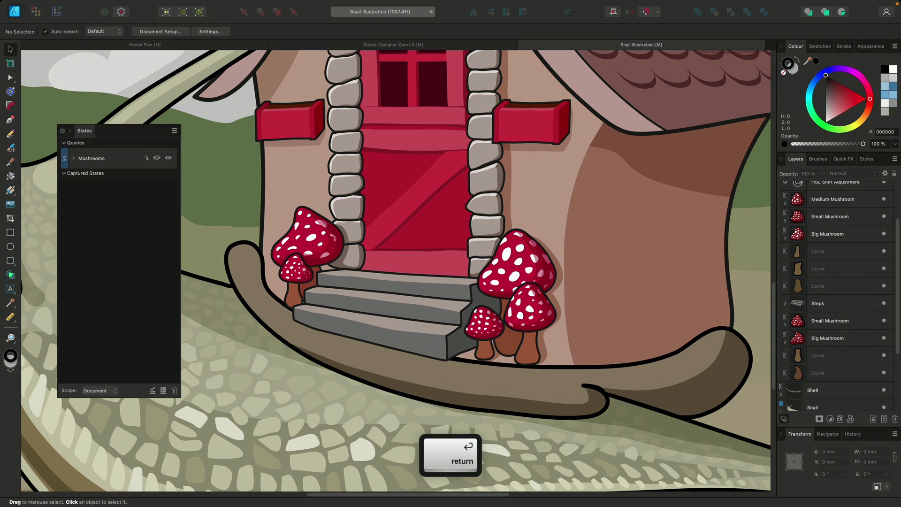
- Enable the 'Layer name is' filter with the regular expression pattern Mushroom$
{"action": "left_click", "coordinate": [74, 158]}
{"action": "scroll", "coordinate": [77, 210], "scroll_direction": "down", "scroll_amount": 2}
{"action": "left_click", "coordinate": [74, 312]}
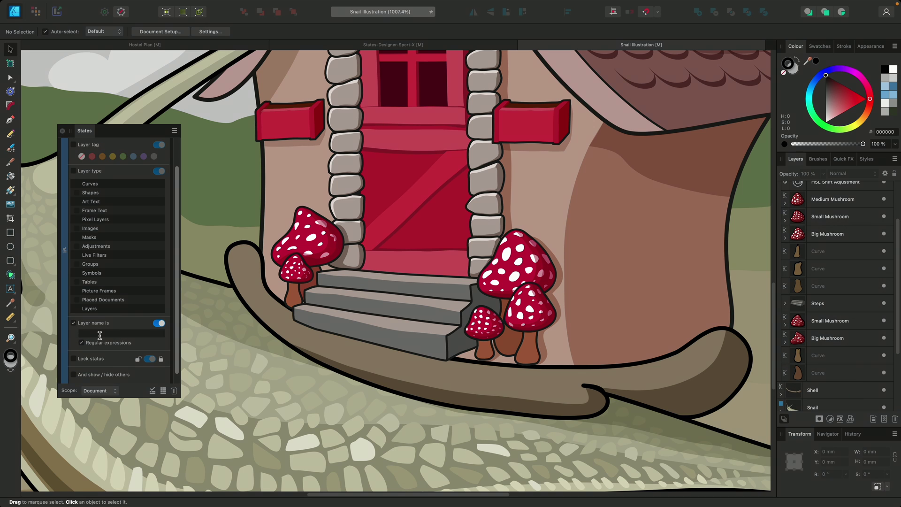
{"action": "left_click", "coordinate": [100, 333]}
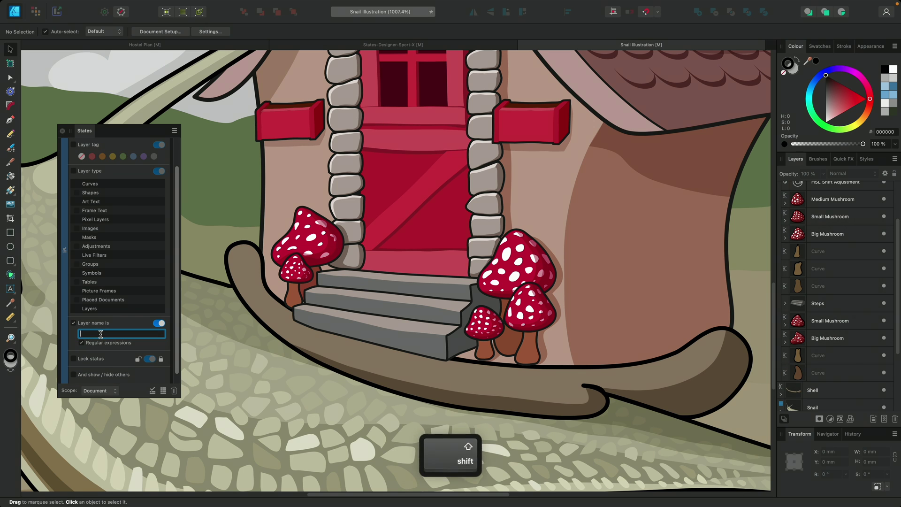
{"action": "type", "text": "Mushroom"}
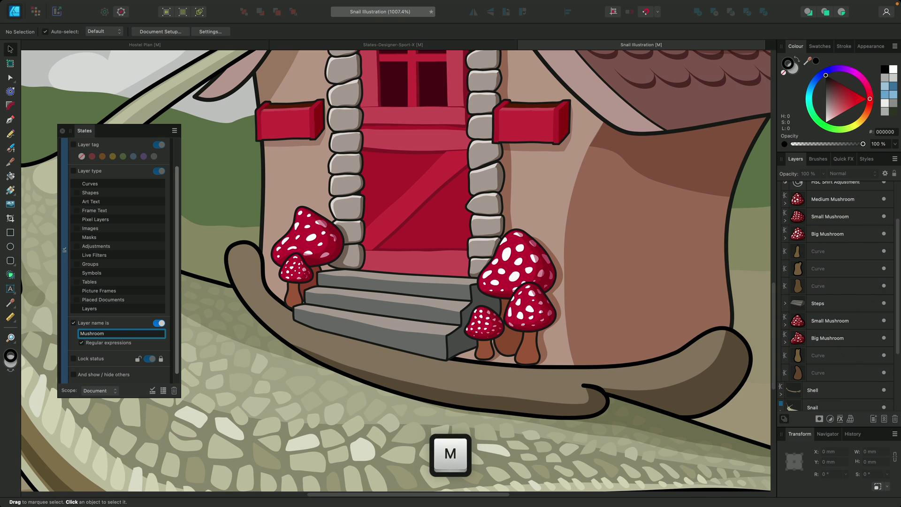
{"action": "type", "text": "$"}
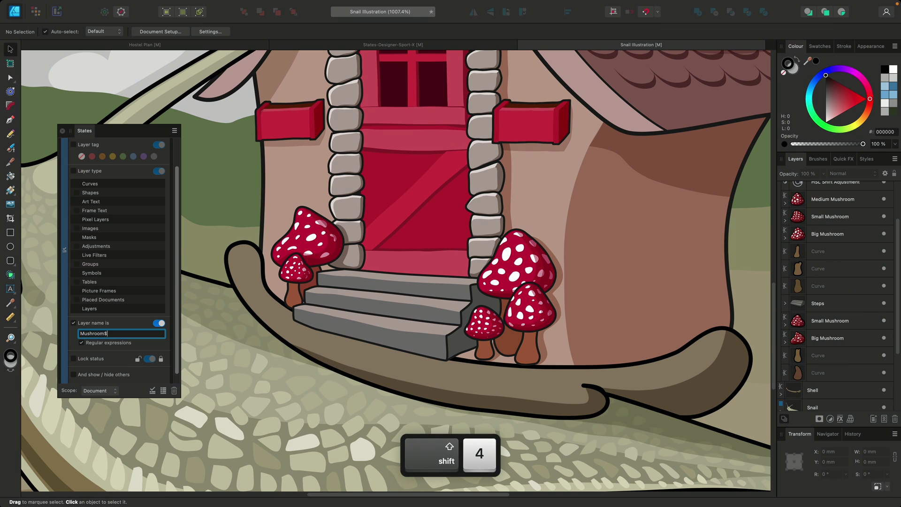
{"action": "key", "text": "Return"}
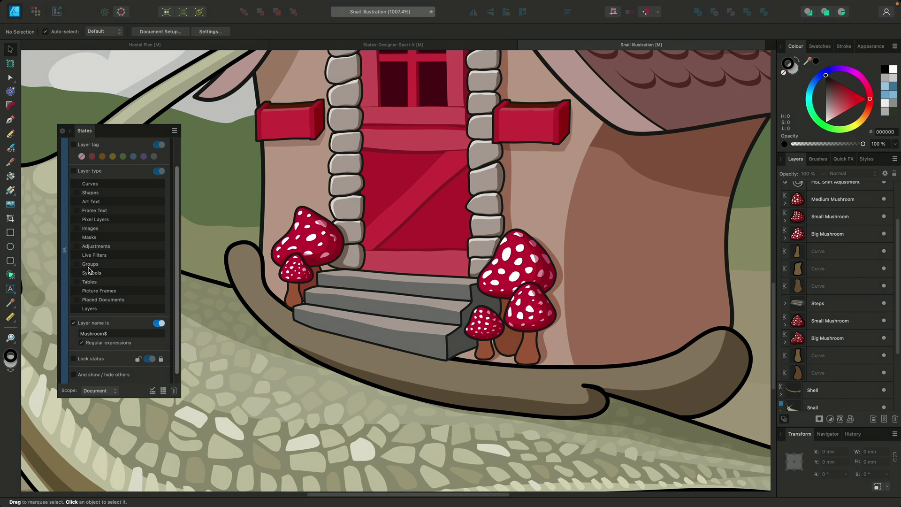
{"action": "scroll", "coordinate": [90, 271], "scroll_direction": "up", "scroll_amount": 2}
- Select the layers matched by the Mushrooms query and set their fill to deep blue #382890
{"action": "left_click", "coordinate": [74, 159]}
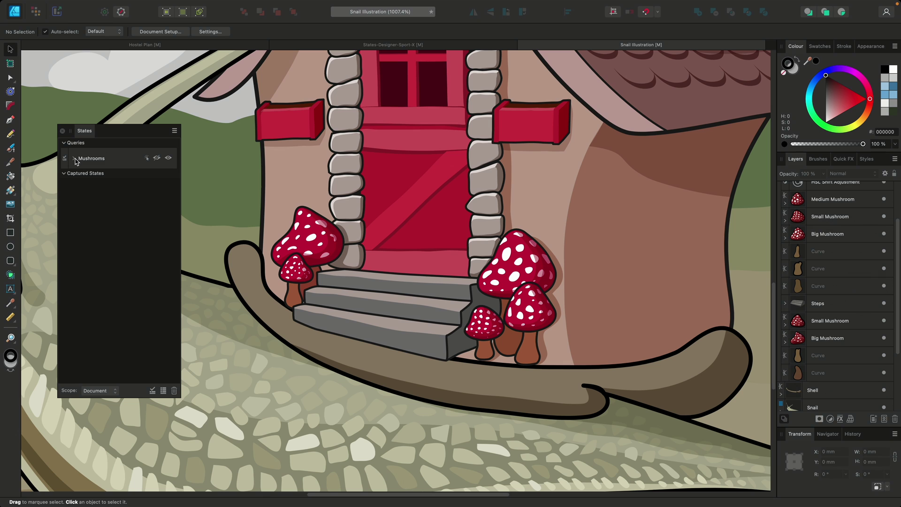
{"action": "left_click", "coordinate": [147, 159]}
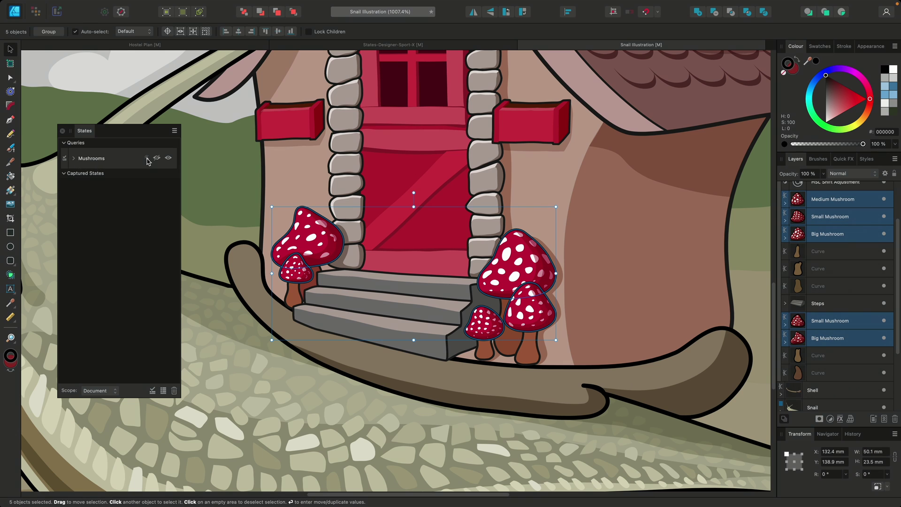
{"action": "left_click", "coordinate": [792, 71]}
{"action": "left_click_drag", "start_coordinate": [814, 90], "coordinate": [829, 74]}
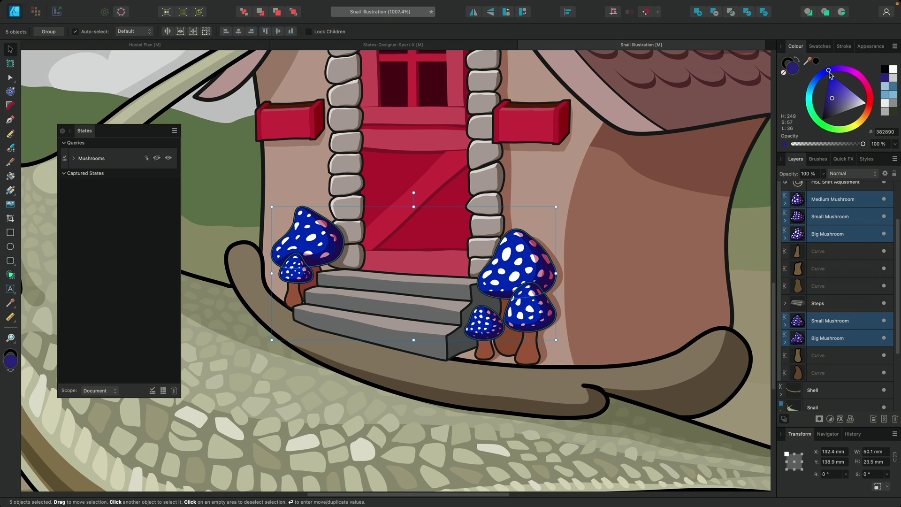
- With Transform objects separately on, scale the mushrooms slightly larger and nudge them left
{"action": "left_click", "coordinate": [206, 32]}
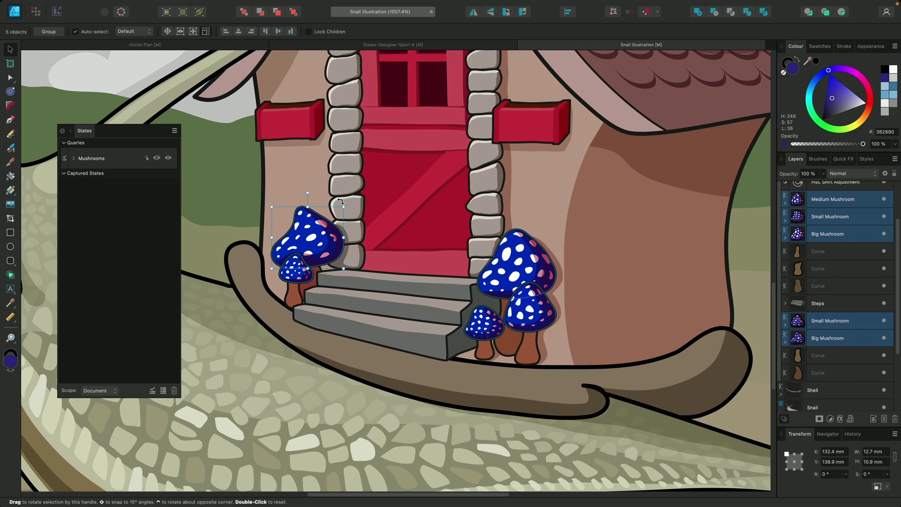
{"action": "mouse_move", "coordinate": [343, 207]}
{"action": "left_mouse_down"}
{"action": "mouse_move", "coordinate": [360, 192]}
{"action": "mouse_move", "coordinate": [345, 214]}
{"action": "mouse_move", "coordinate": [352, 200]}
{"action": "left_mouse_up"}
{"action": "left_click_drag", "start_coordinate": [336, 219], "coordinate": [328, 220]}
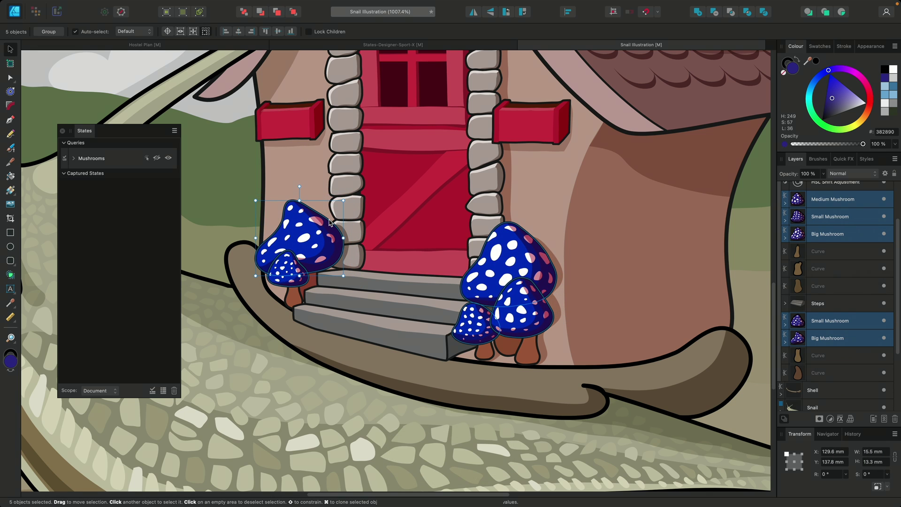
- Zoom to fit the whole illustration with Cmd+0 and deselect everything with Cmd+D
{"action": "key", "text": "super+0"}
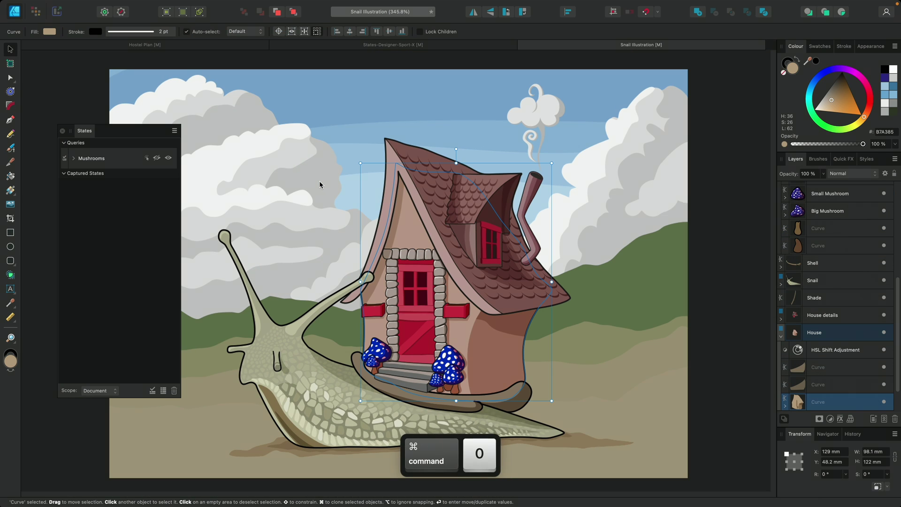
{"action": "key", "text": "super+d"}
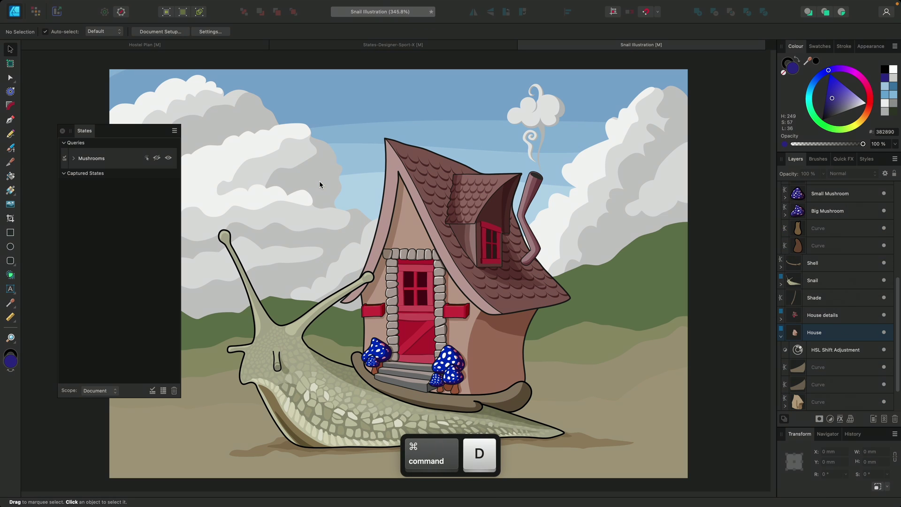